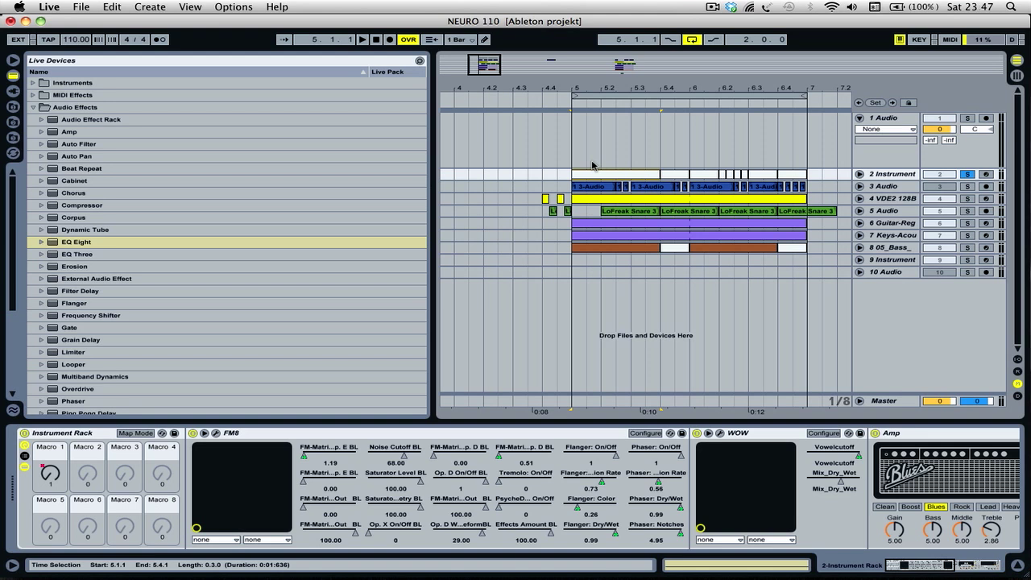
- Play the loop with the 2 Instrument track soloed and again with the solo removed
{"action": "key", "text": "space"}
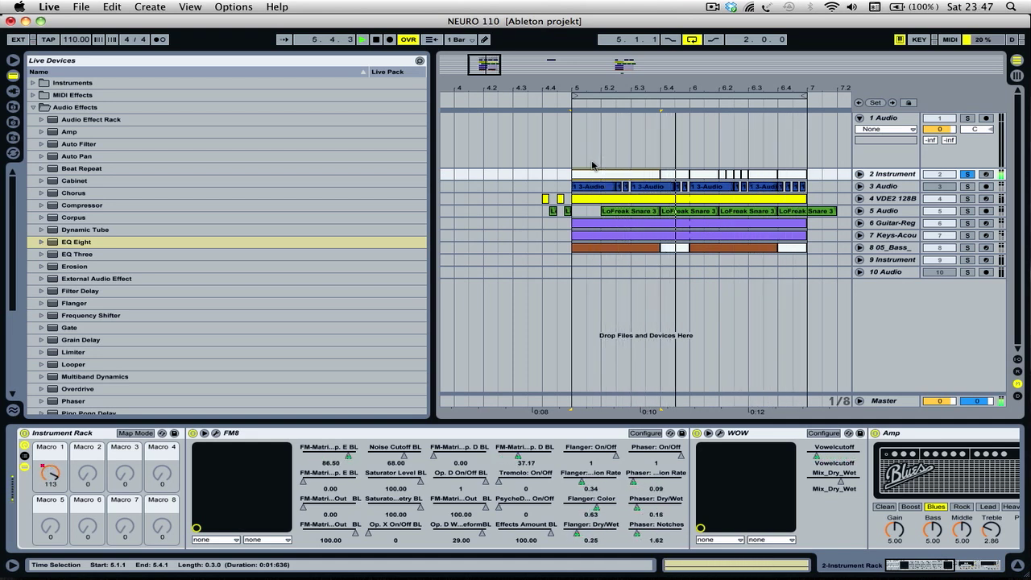
{"action": "key", "text": "space"}
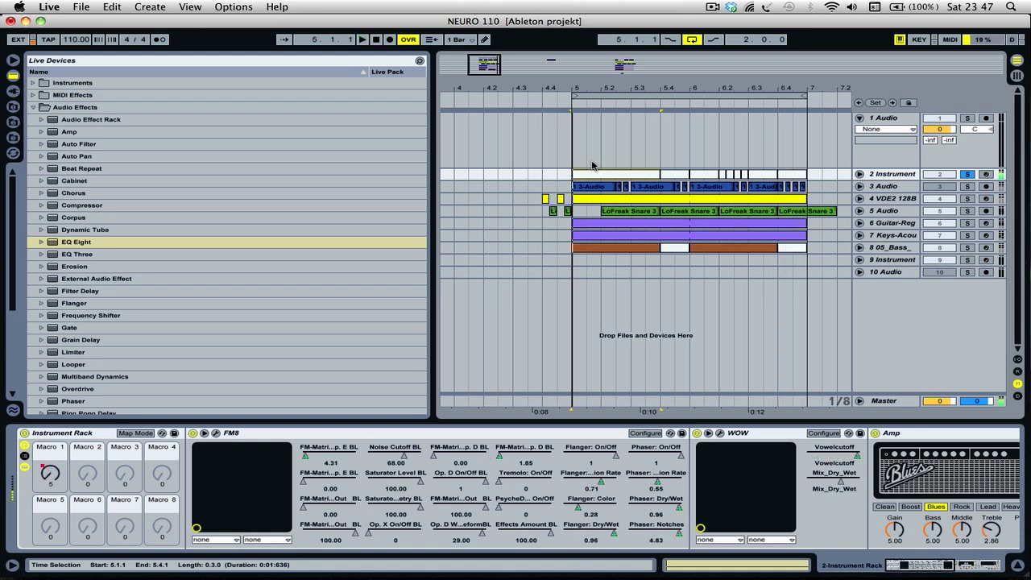
{"action": "left_click", "coordinate": [968, 174]}
{"action": "left_click", "coordinate": [545, 173]}
{"action": "key", "text": "space"}
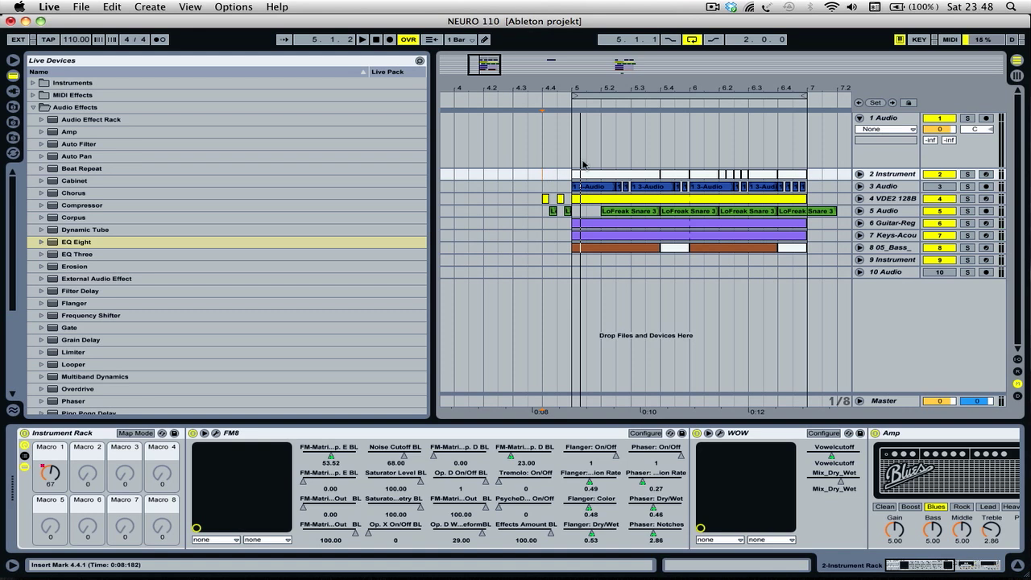
- Fold the 1 Audio track, place the insert marker at 5.1.1, and select and solo the 2 Instrument track
{"action": "left_click", "coordinate": [859, 117]}
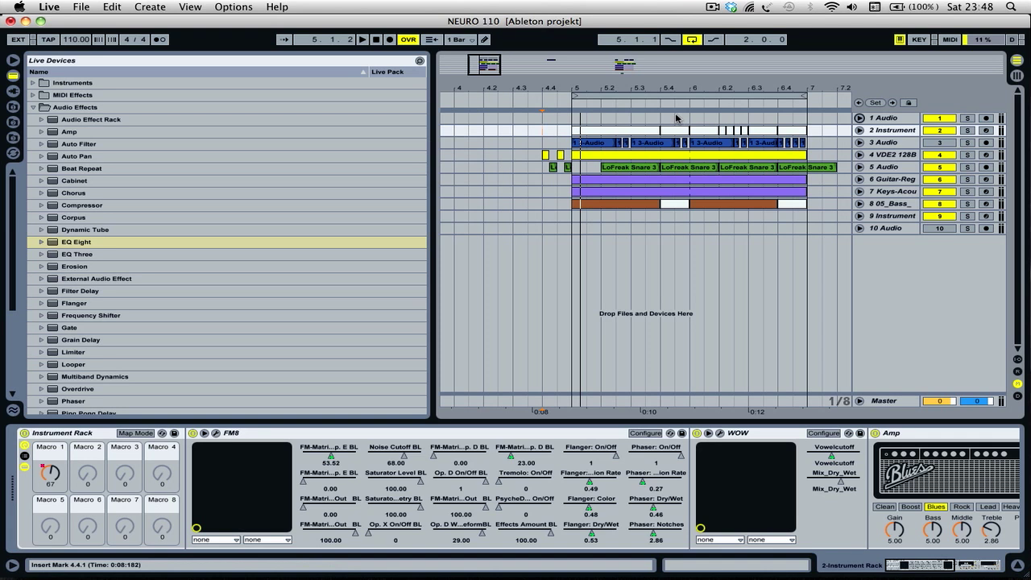
{"action": "left_click", "coordinate": [570, 122]}
{"action": "left_click", "coordinate": [889, 130]}
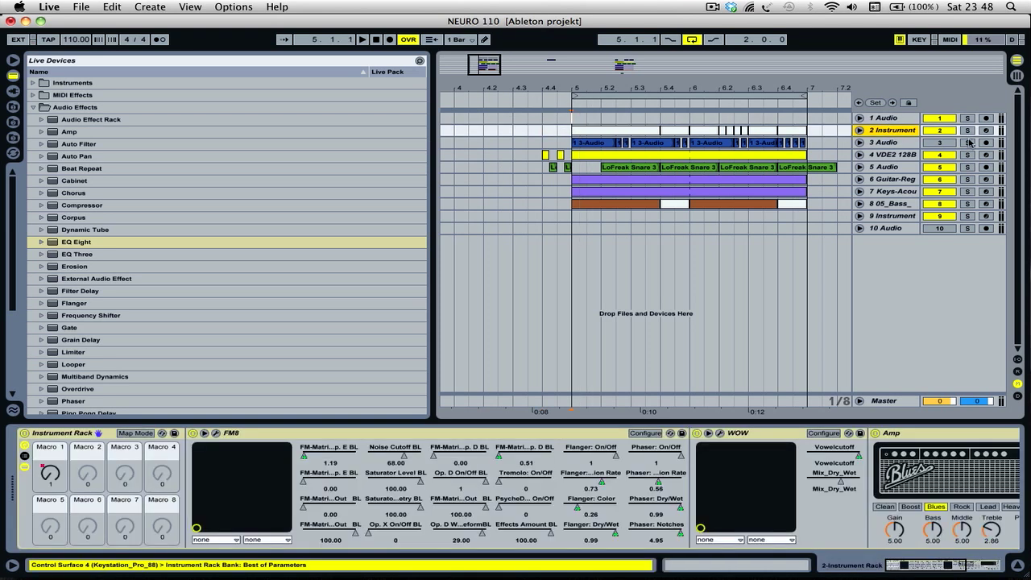
{"action": "left_click", "coordinate": [968, 130]}
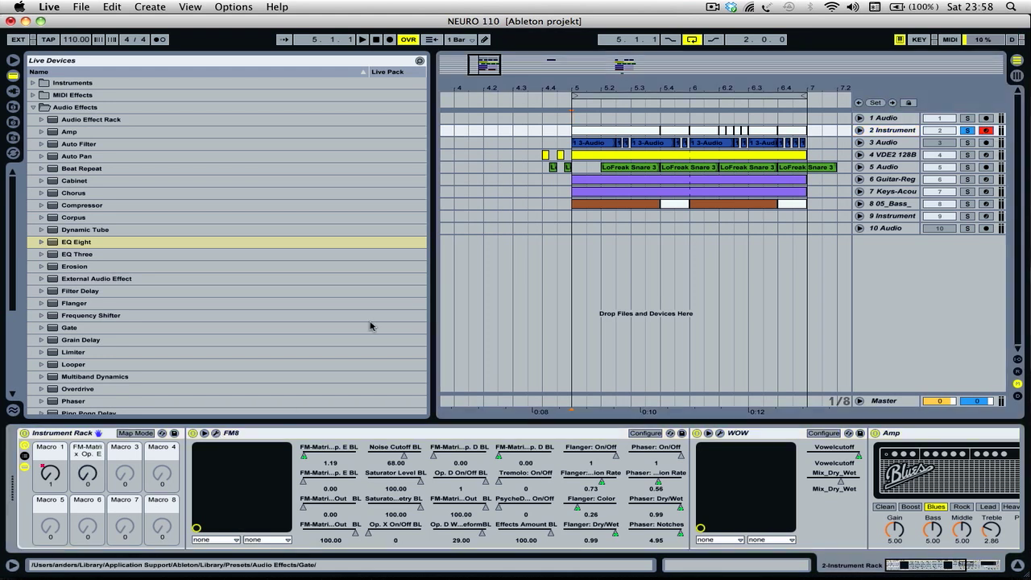
- Raise Macro 1 of the Instrument Rack to 42 and open the FM8 plug-in window
{"action": "left_click", "coordinate": [44, 476]}
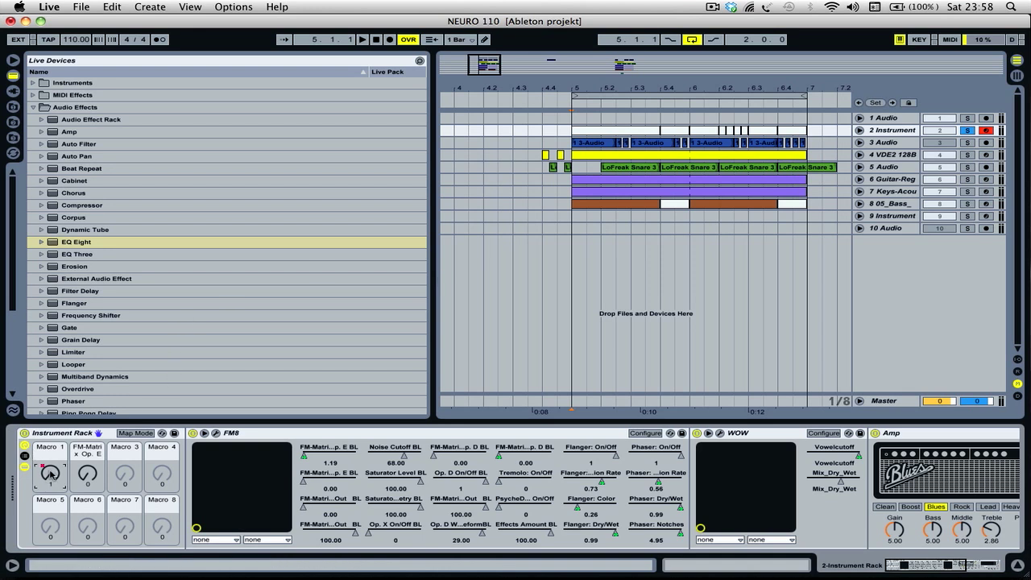
{"action": "mouse_move", "coordinate": [50, 477]}
{"action": "left_mouse_down"}
{"action": "mouse_move", "coordinate": [50, 441]}
{"action": "mouse_move", "coordinate": [50, 484]}
{"action": "mouse_move", "coordinate": [50, 464]}
{"action": "left_mouse_up"}
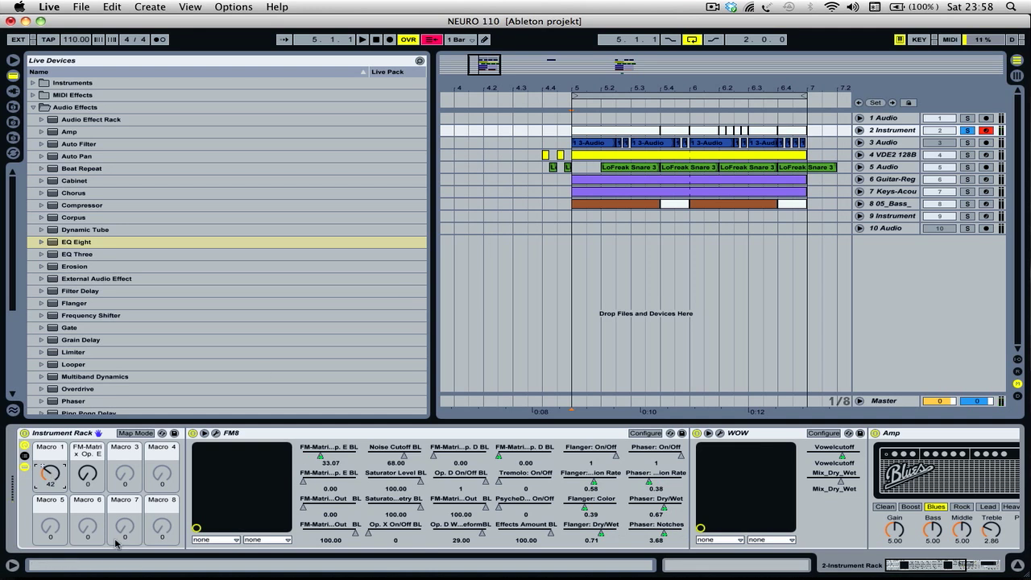
{"action": "left_click", "coordinate": [215, 433]}
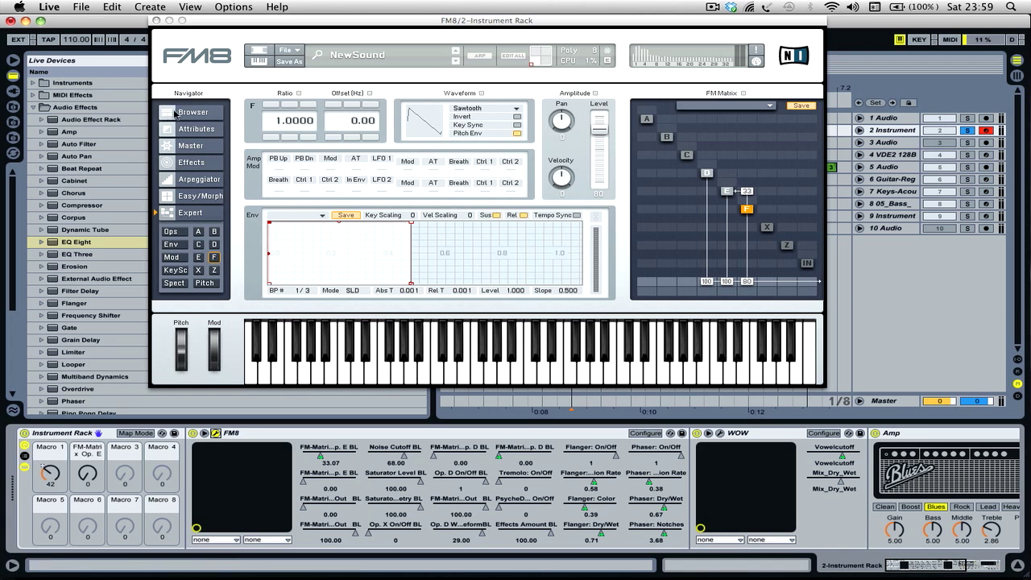
- Look at FM8's Browser page and examine the settings of operators D, E and F on the Expert page
{"action": "left_click", "coordinate": [175, 113]}
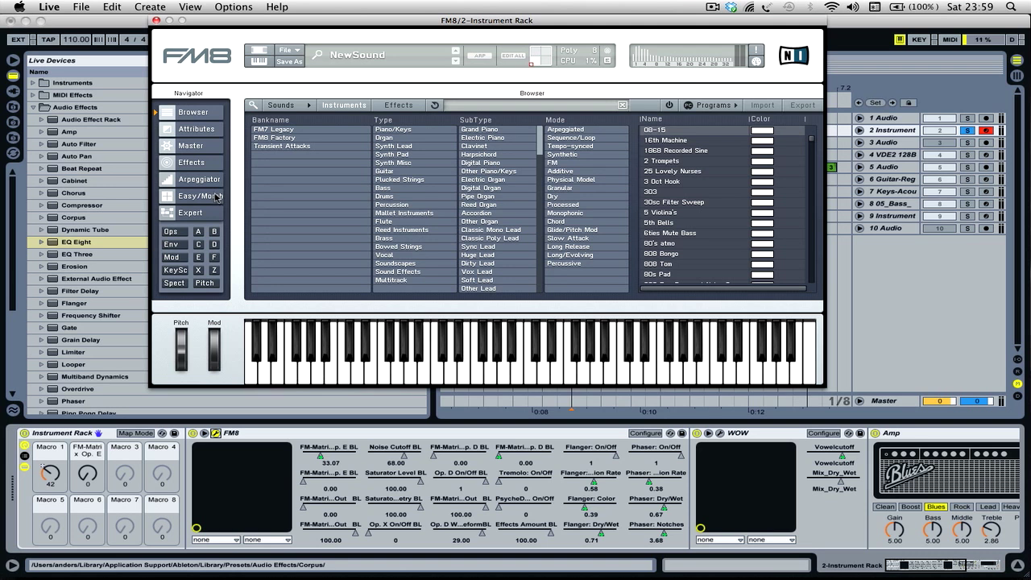
{"action": "left_click", "coordinate": [190, 213]}
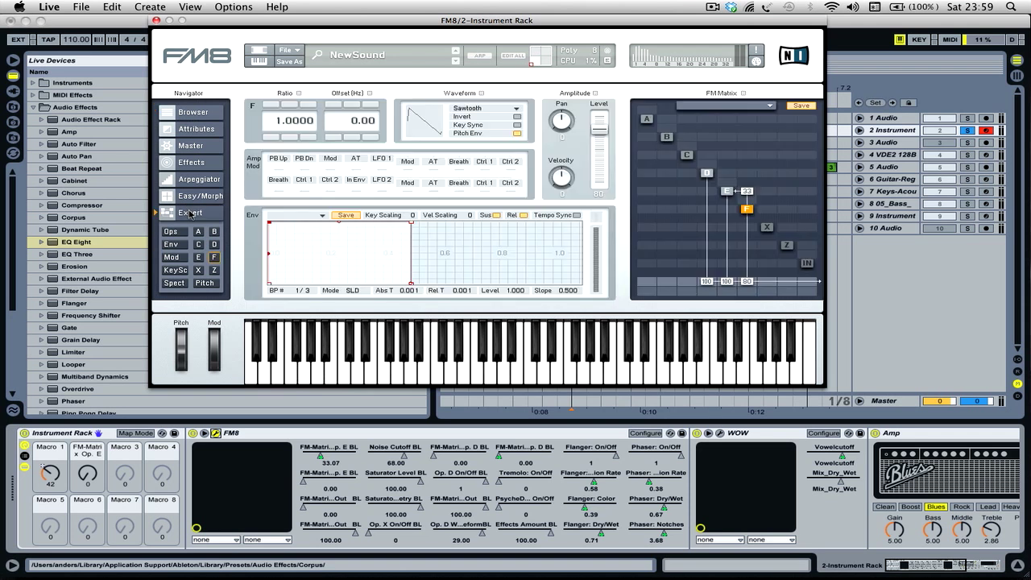
{"action": "left_click", "coordinate": [708, 174]}
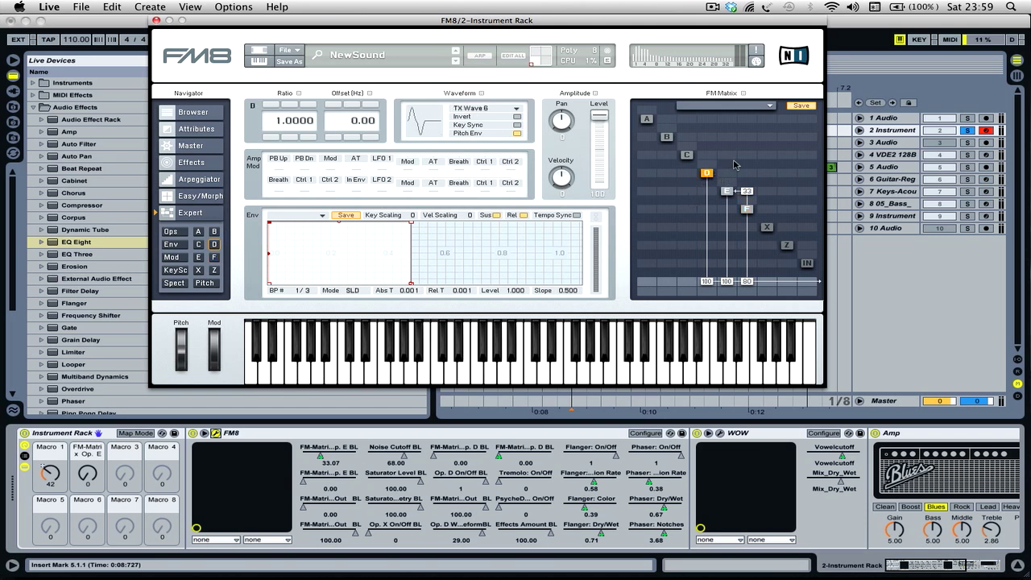
{"action": "left_click", "coordinate": [726, 191]}
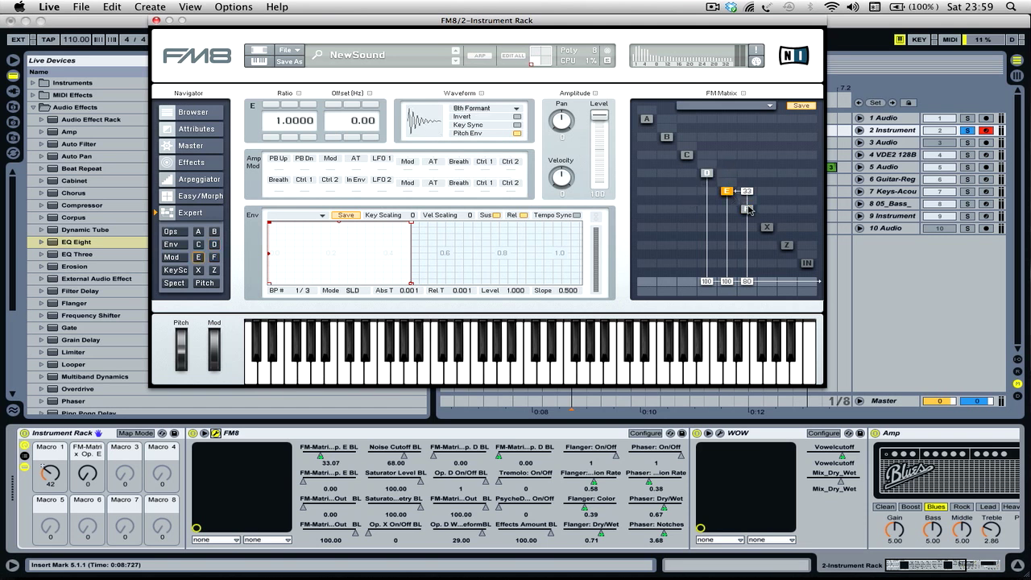
{"action": "left_click", "coordinate": [747, 208]}
{"action": "left_click", "coordinate": [706, 174]}
{"action": "left_click", "coordinate": [726, 191]}
{"action": "left_click", "coordinate": [747, 209]}
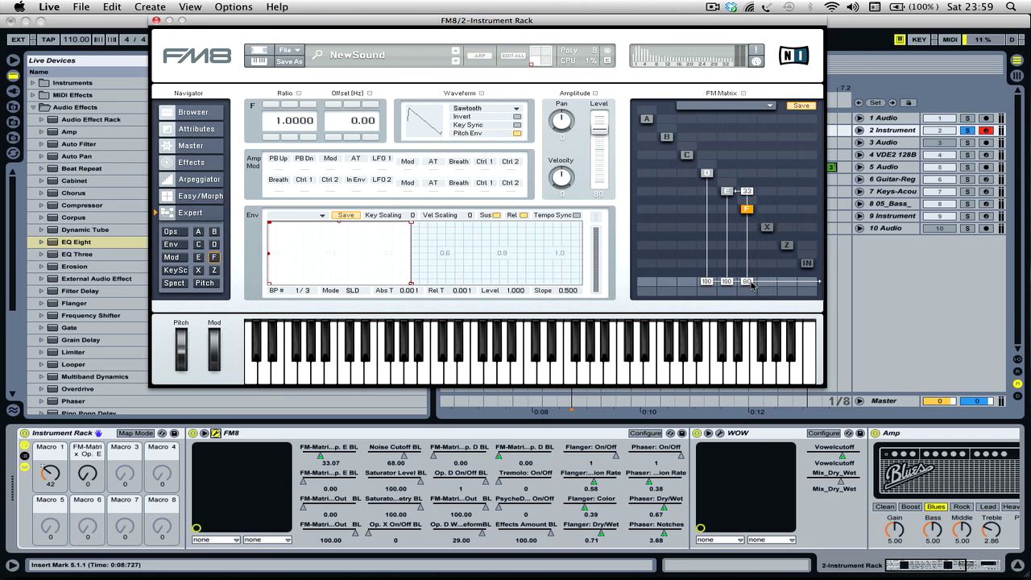
- Choose TX Wave 6 as the waveform of operator D in FM8
{"action": "left_click", "coordinate": [708, 173]}
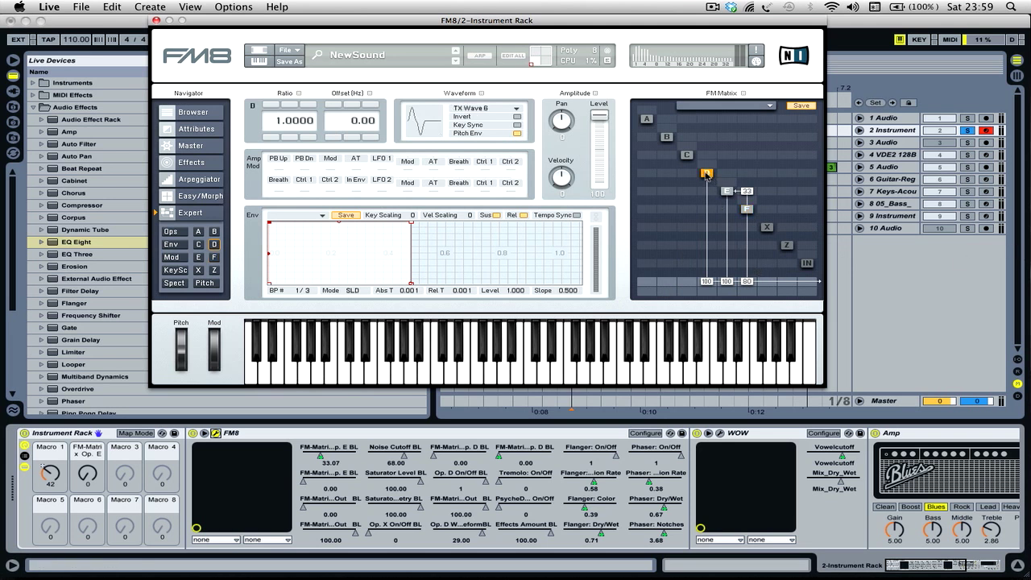
{"action": "left_click", "coordinate": [486, 112]}
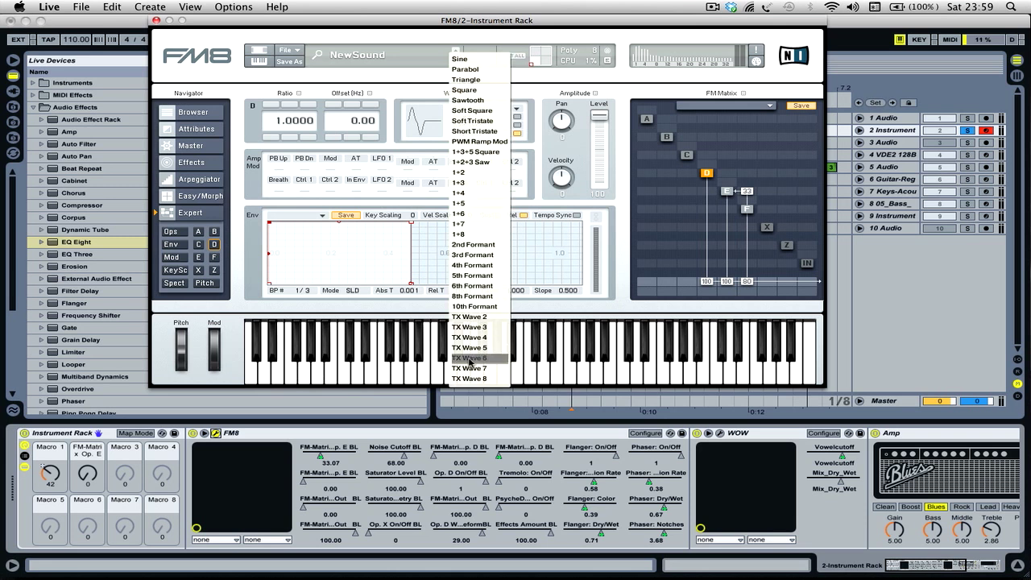
{"action": "left_click", "coordinate": [469, 363]}
{"action": "left_click", "coordinate": [461, 109]}
{"action": "left_click", "coordinate": [469, 360]}
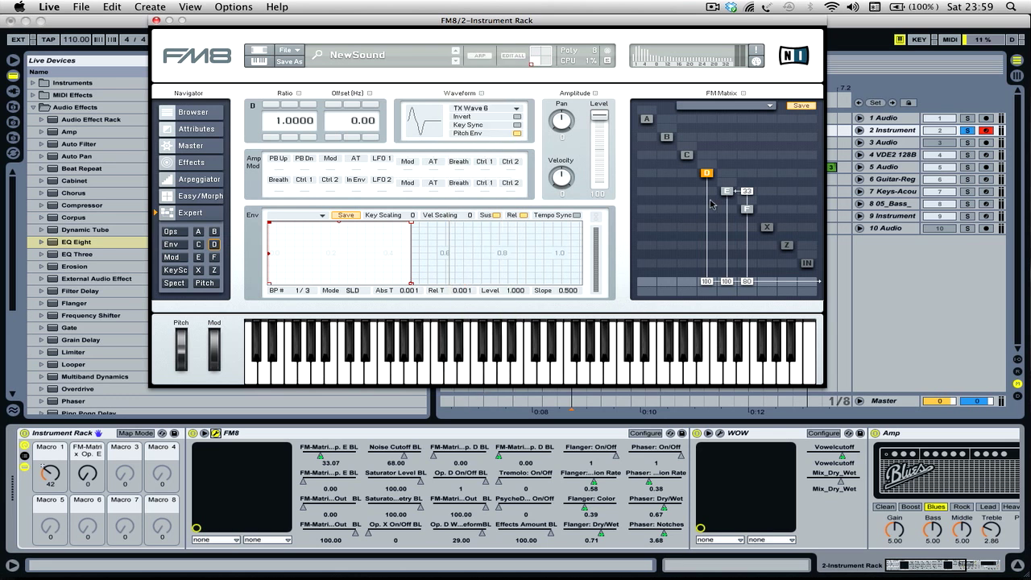
- Choose 8th Formant as the waveform of operator E in FM8
{"action": "left_click", "coordinate": [729, 193]}
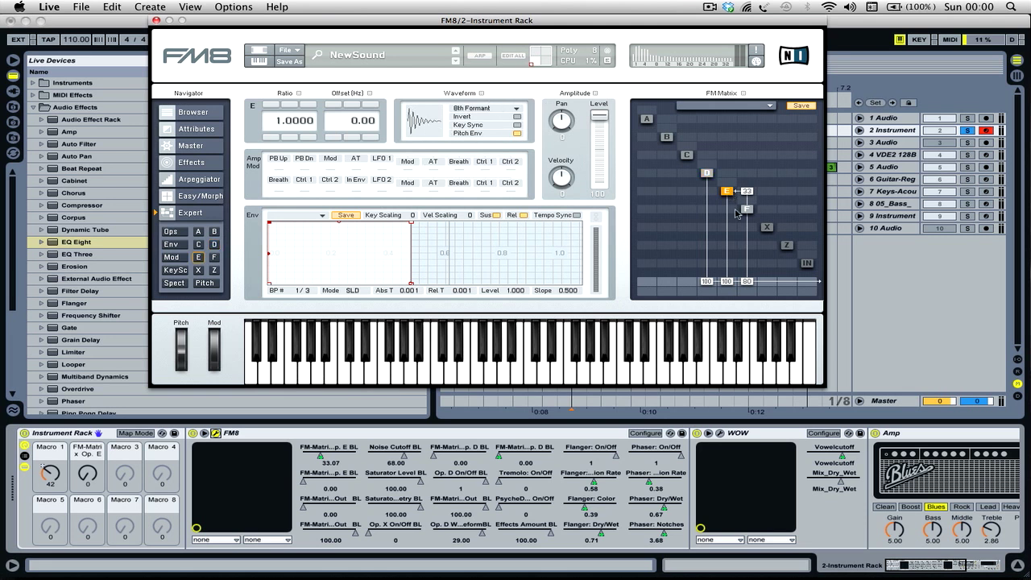
{"action": "left_click", "coordinate": [731, 177]}
{"action": "left_click", "coordinate": [489, 108]}
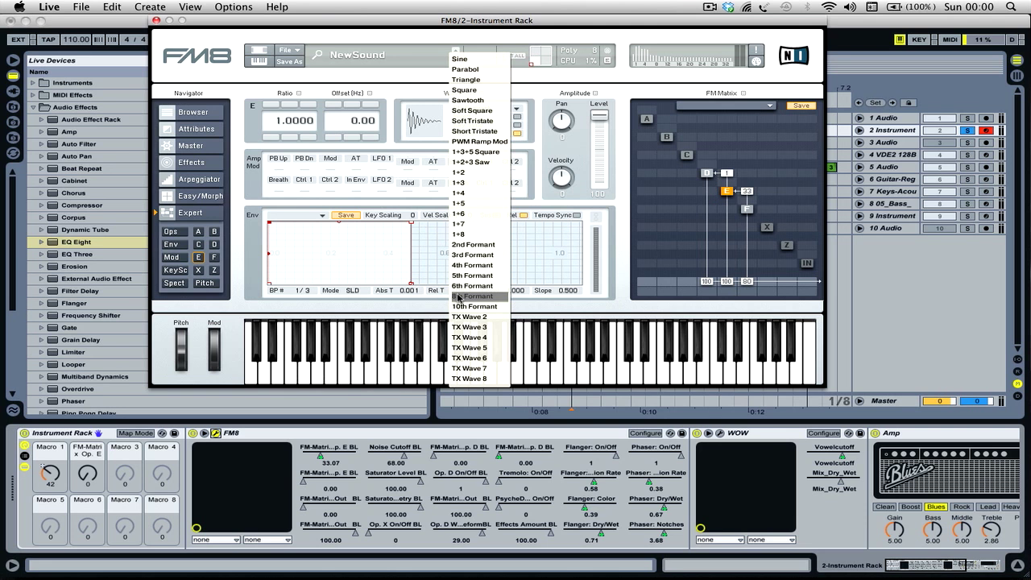
{"action": "left_click", "coordinate": [459, 297]}
- Choose Sawtooth as the waveform of operator F in FM8
{"action": "left_click", "coordinate": [748, 209]}
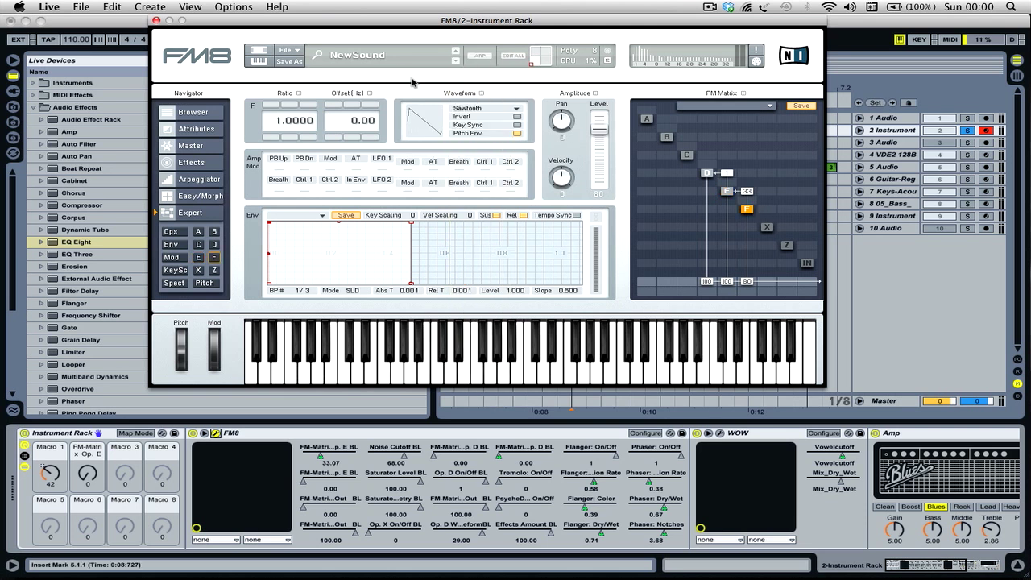
{"action": "left_click", "coordinate": [464, 108]}
{"action": "left_click", "coordinate": [464, 103]}
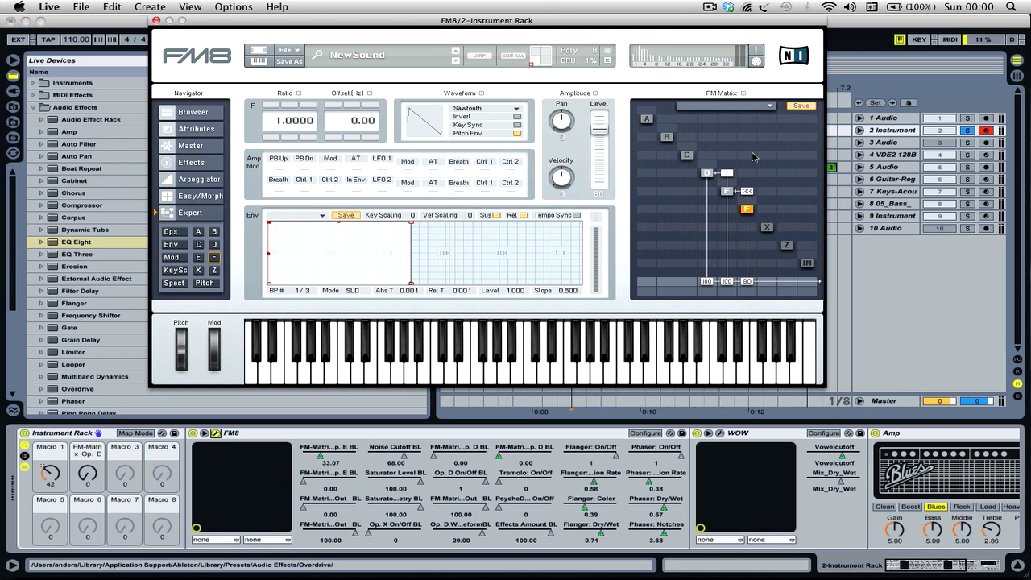
- Remove the E-to-D and F-to-E modulation links from the FM matrix and lower Macro 1 to 10
{"action": "left_click_drag", "start_coordinate": [748, 192], "coordinate": [746, 239]}
{"action": "left_click_drag", "start_coordinate": [727, 172], "coordinate": [725, 181]}
{"action": "left_click_drag", "start_coordinate": [53, 469], "coordinate": [52, 496]}
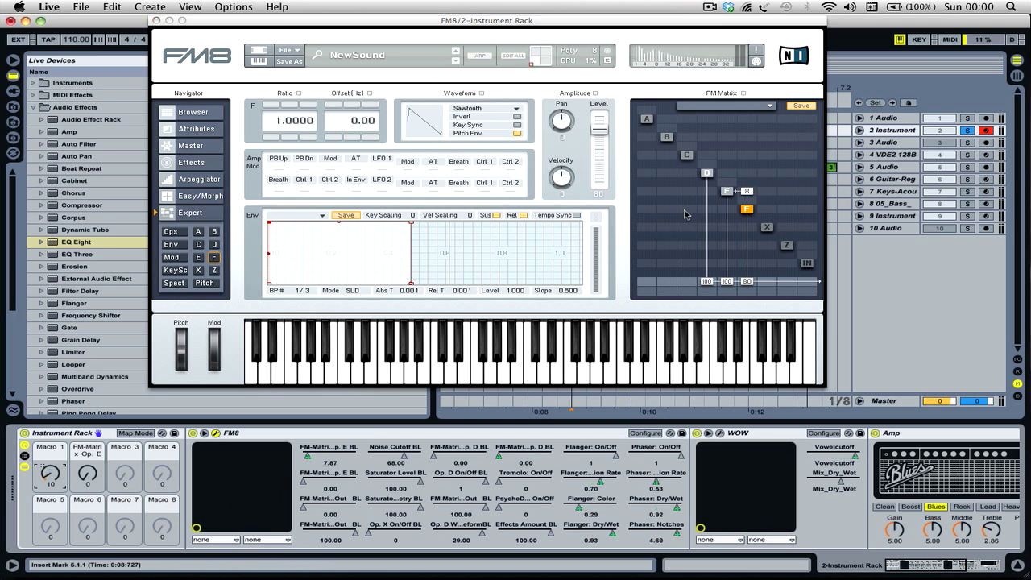
{"action": "left_click_drag", "start_coordinate": [747, 192], "coordinate": [736, 283]}
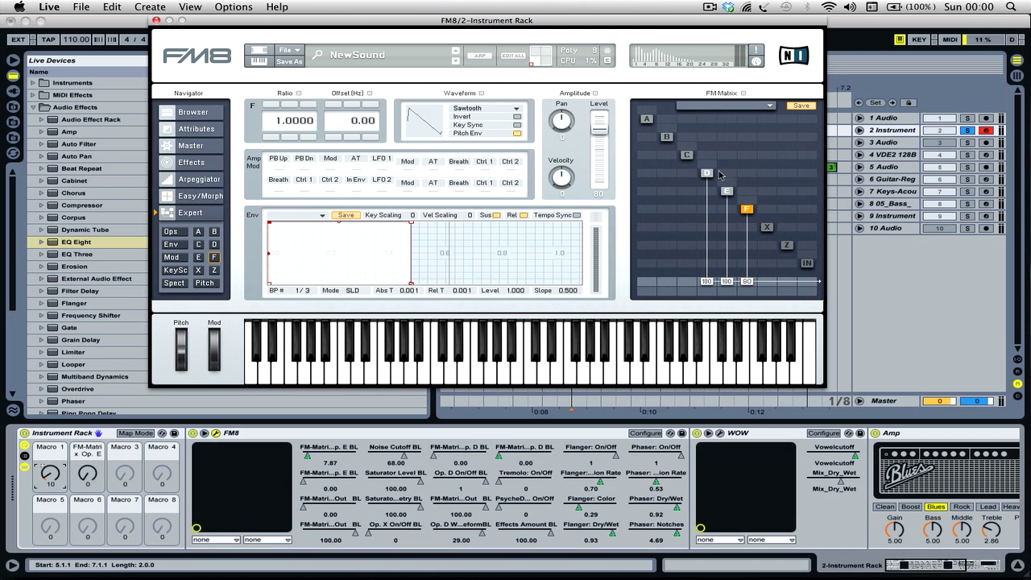
- In the FM matrix, set operator E's modulation of D to 25 and operator F's modulation of E to 30
{"action": "mouse_move", "coordinate": [725, 175]}
{"action": "left_mouse_down"}
{"action": "mouse_move", "coordinate": [729, 154]}
{"action": "mouse_move", "coordinate": [727, 162]}
{"action": "left_mouse_up"}
{"action": "scroll", "coordinate": [363, 491], "scroll_direction": "right", "scroll_amount": 5}
{"action": "scroll", "coordinate": [363, 491], "scroll_direction": "left", "scroll_amount": 5}
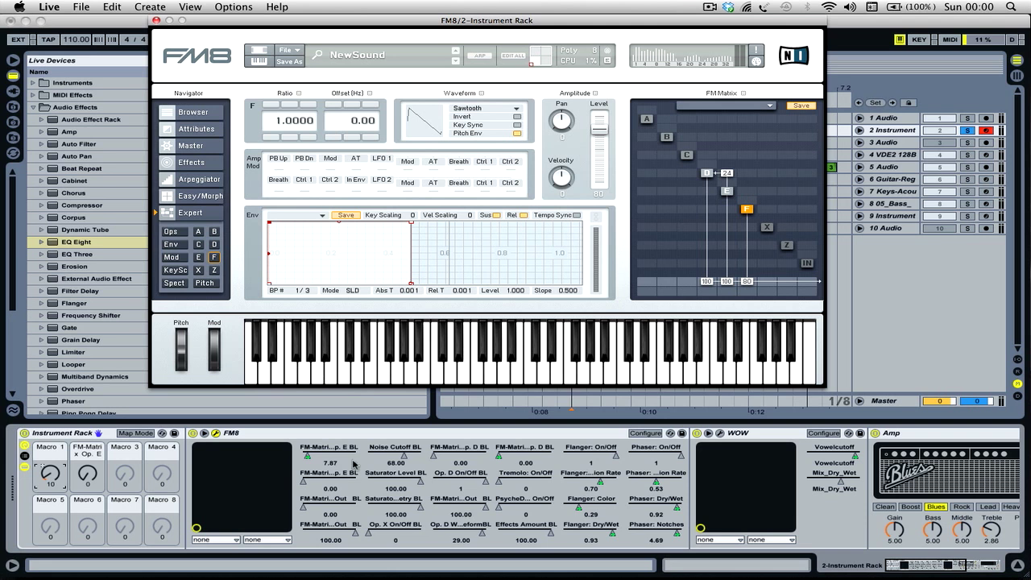
{"action": "left_click", "coordinate": [747, 191]}
{"action": "left_click_drag", "start_coordinate": [748, 191], "coordinate": [748, 179]}
{"action": "left_click_drag", "start_coordinate": [748, 190], "coordinate": [749, 194]}
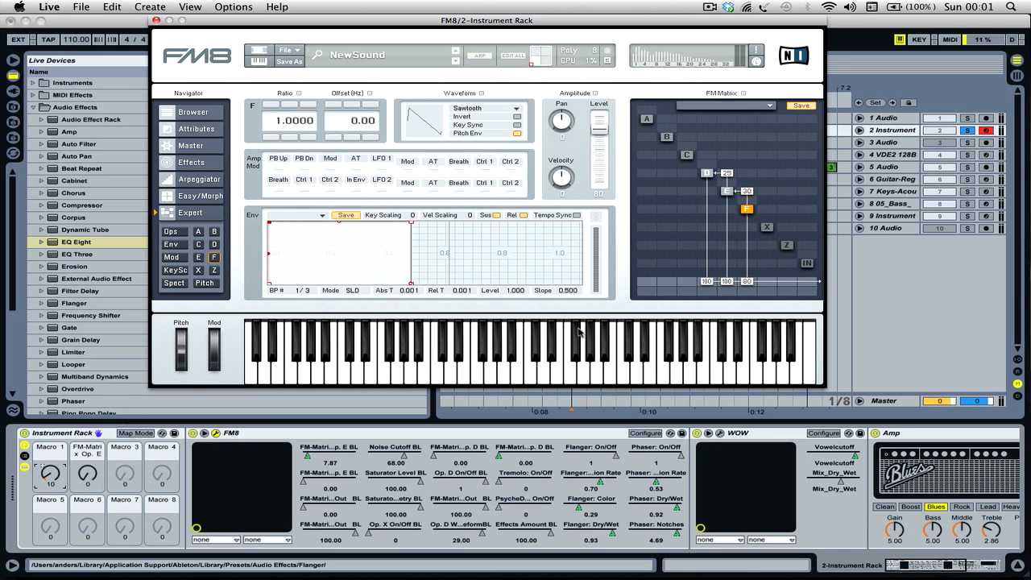
- Remap the FM-Matrix Op. E to Op. D parameter to Macro 1 of the Instrument Rack and leave mapping mode
{"action": "left_click", "coordinate": [230, 435]}
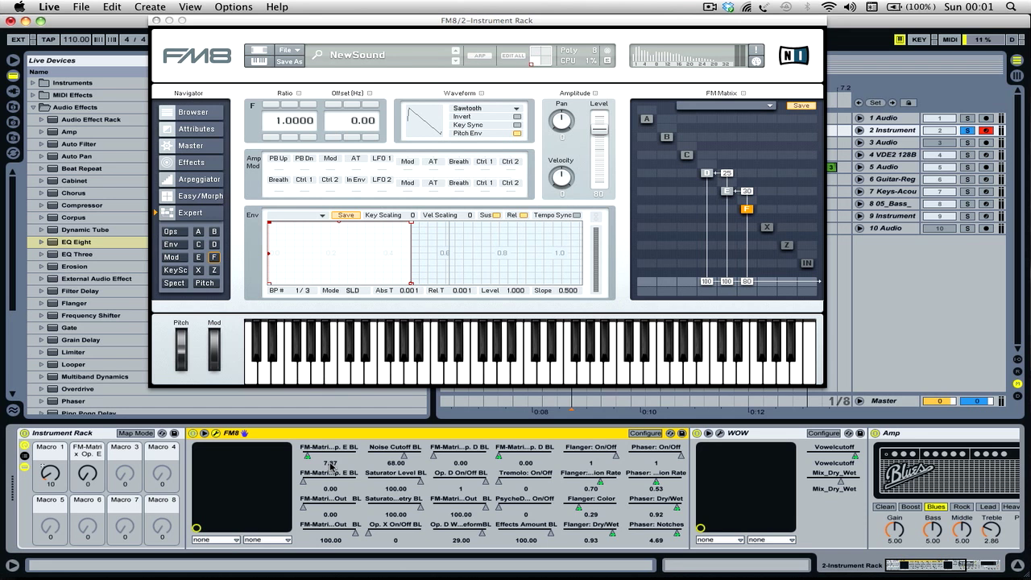
{"action": "left_click", "coordinate": [49, 448]}
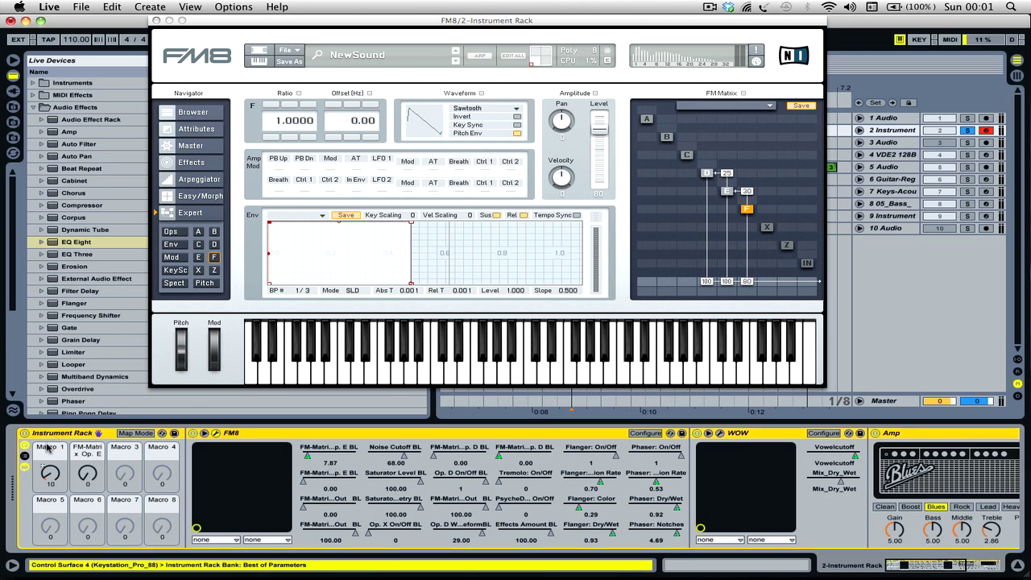
{"action": "left_click", "coordinate": [133, 433]}
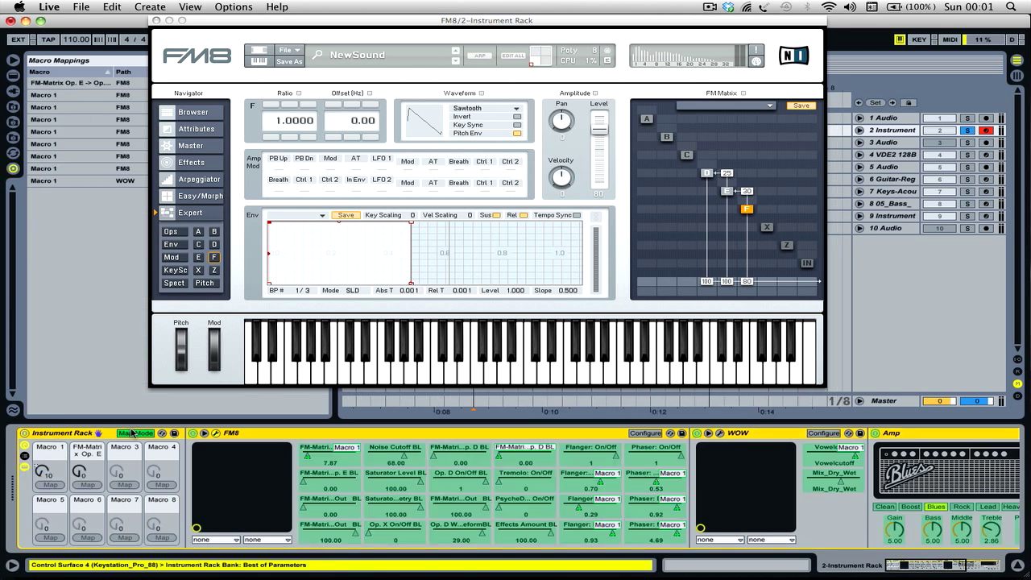
{"action": "left_click", "coordinate": [727, 174]}
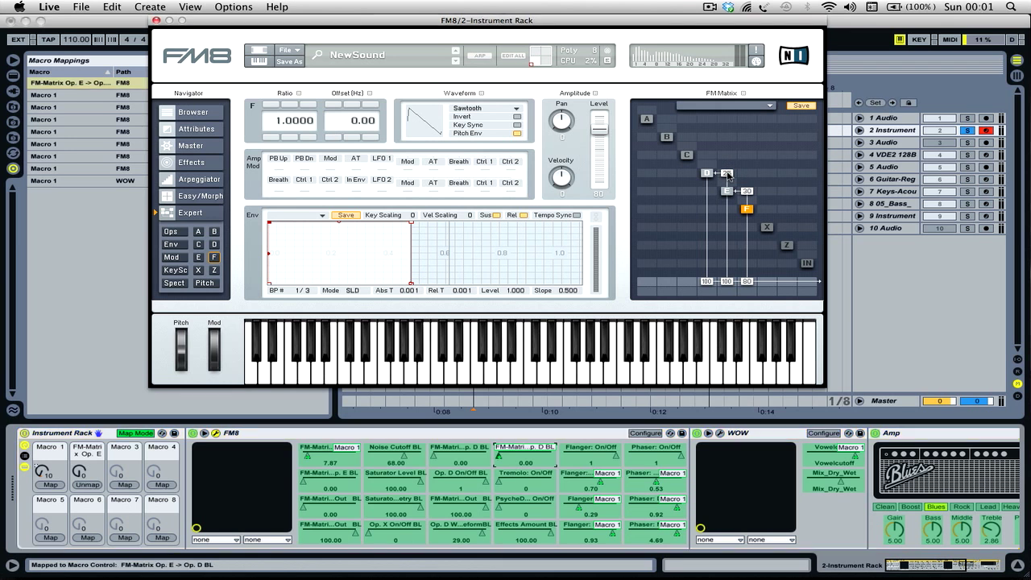
{"action": "left_click", "coordinate": [50, 486]}
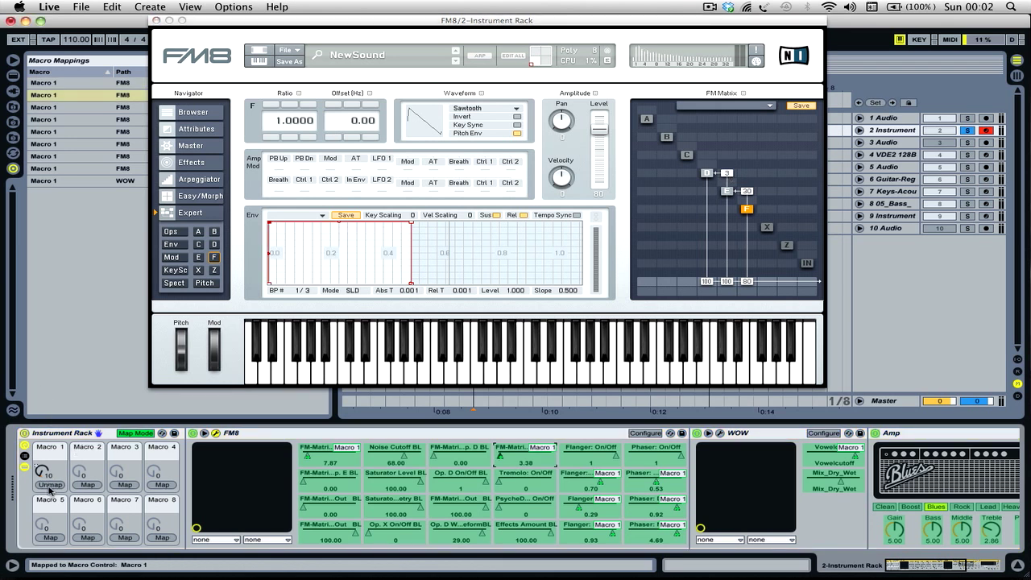
{"action": "left_click", "coordinate": [745, 192]}
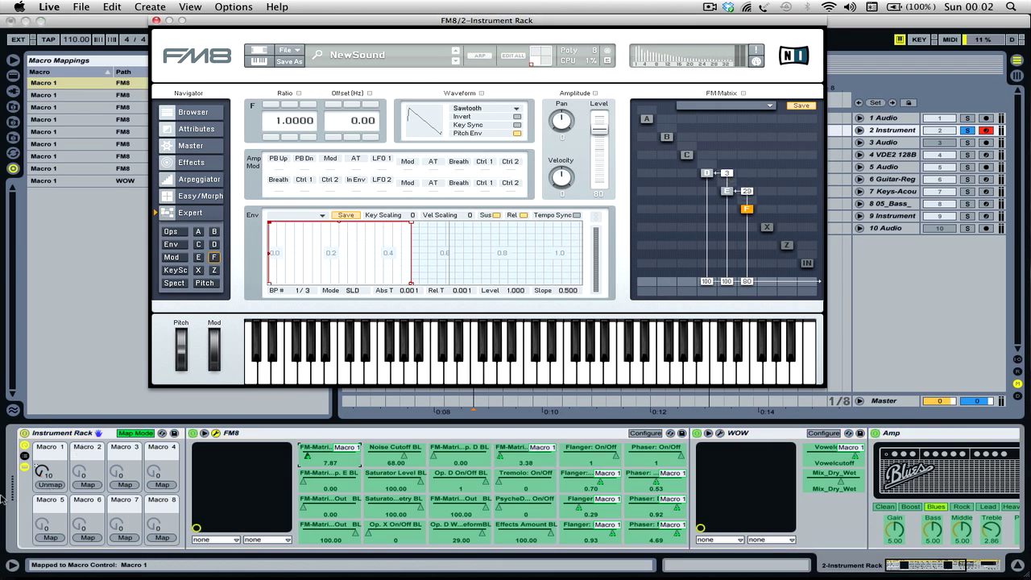
{"action": "left_click", "coordinate": [142, 435]}
- Raise Macro 1 to 52 and move the FM8 window aside
{"action": "left_click_drag", "start_coordinate": [51, 477], "coordinate": [51, 453]}
{"action": "left_click", "coordinate": [483, 34]}
{"action": "left_click_drag", "start_coordinate": [494, 20], "coordinate": [657, 2]}
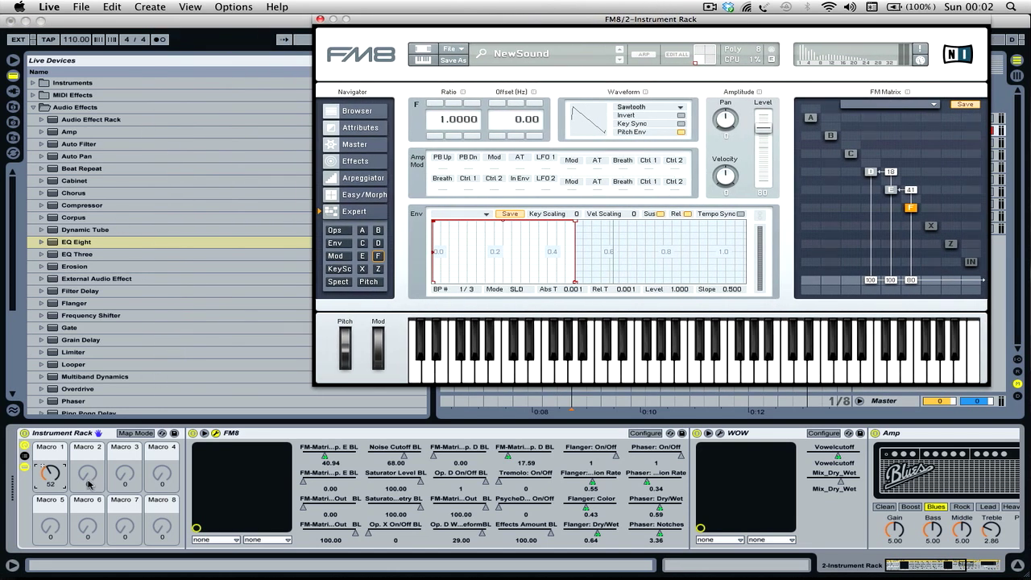
- Raise Macro 1 to 74 in mapping mode and inspect the two FM-Matrix entries in the Macro Mappings list
{"action": "left_click", "coordinate": [126, 435]}
{"action": "left_click_drag", "start_coordinate": [35, 479], "coordinate": [35, 461]}
{"action": "left_click_drag", "start_coordinate": [369, 18], "coordinate": [472, 18]}
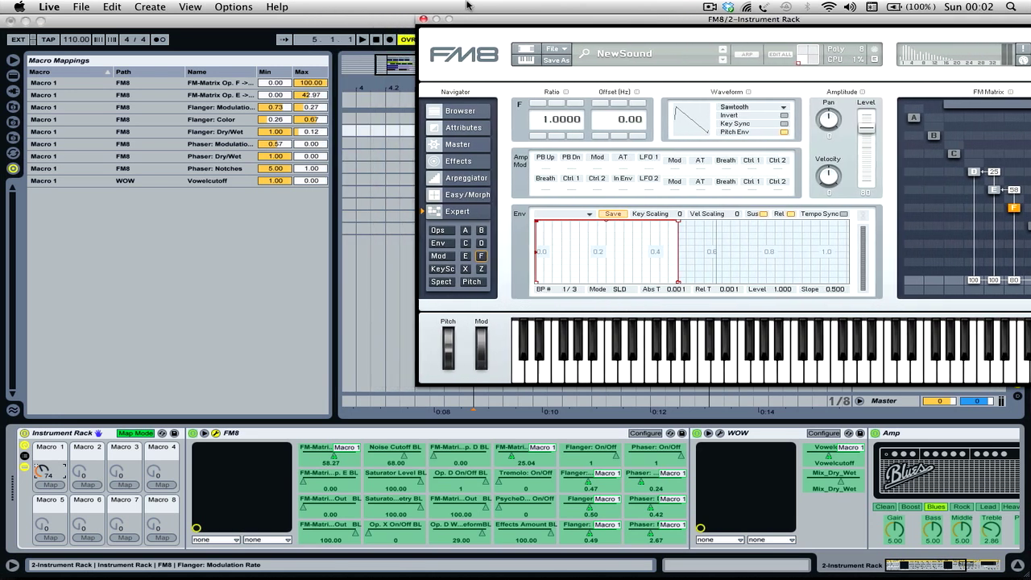
{"action": "left_click", "coordinate": [111, 95]}
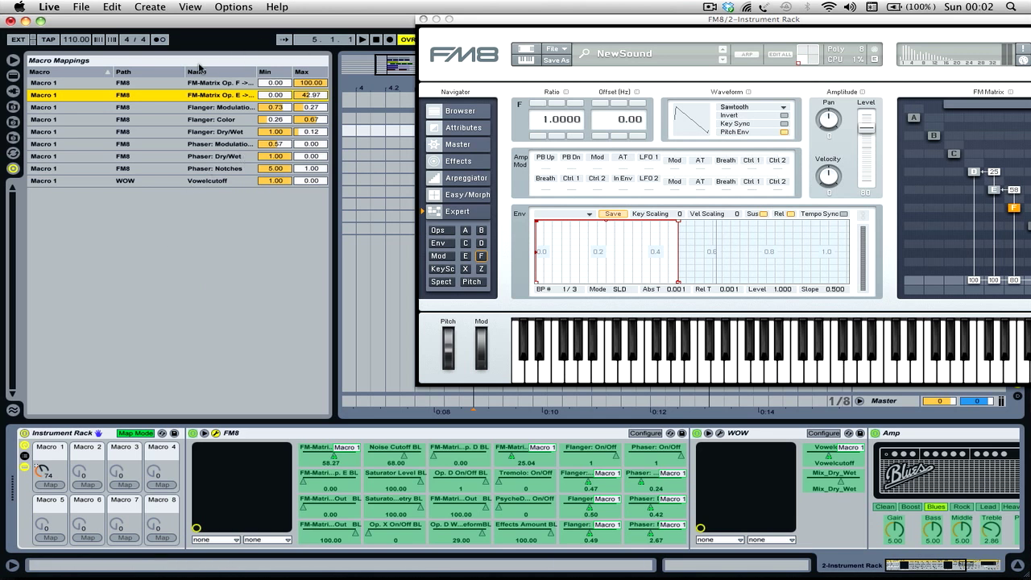
{"action": "left_click", "coordinate": [74, 83]}
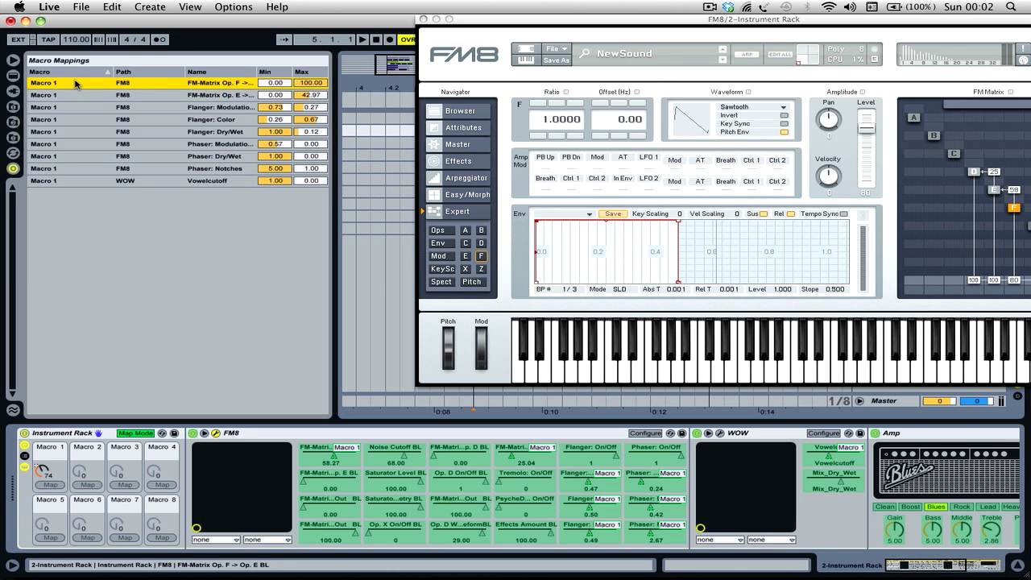
- Go through the Macro Mappings entries down to WOW's Vowelcutoff and reselect the FM-Matrix Op. E to Op. D entry
{"action": "key", "text": "Down"}
{"action": "key", "text": "Down"}
{"action": "key", "text": "Down"}
{"action": "key", "text": "Down"}
{"action": "key", "text": "Down"}
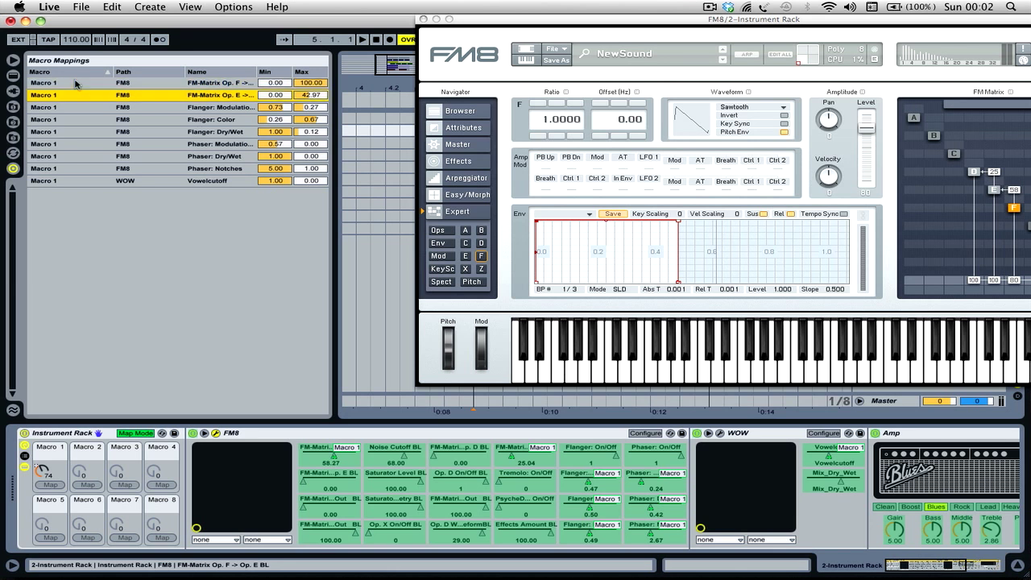
{"action": "key", "text": "Down"}
{"action": "key", "text": "Down"}
{"action": "key", "text": "Down"}
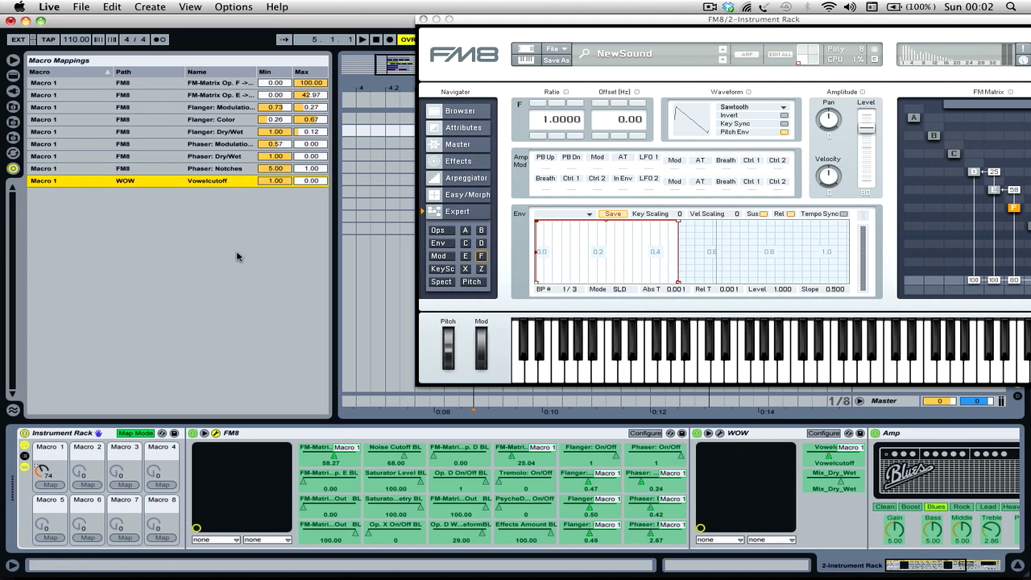
{"action": "left_click", "coordinate": [127, 95]}
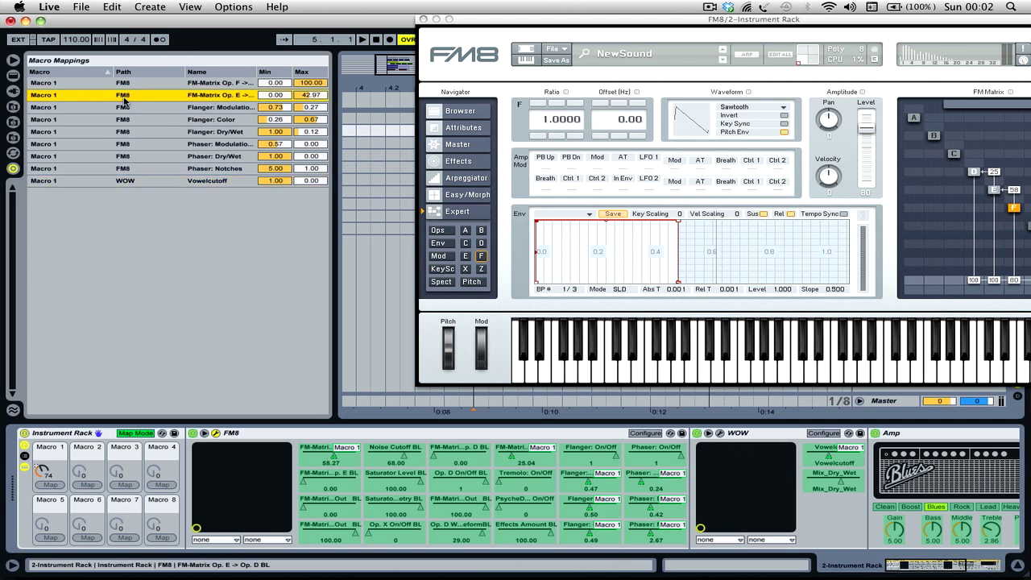
- Move the FM8 window so the whole FM Matrix is in view and sweep Macro 1 up to 127, settling at 126
{"action": "left_click_drag", "start_coordinate": [840, 19], "coordinate": [758, 17]}
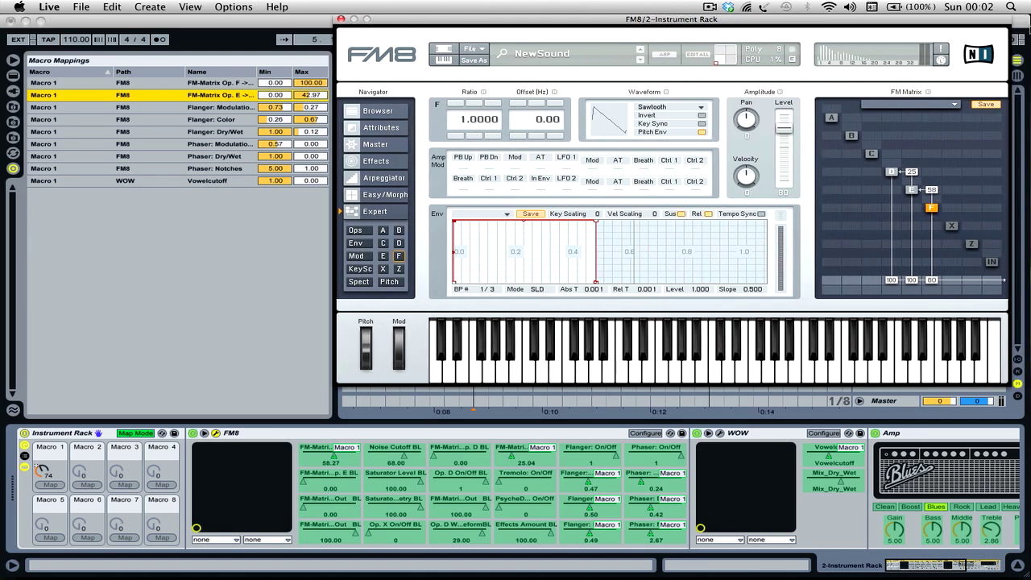
{"action": "left_click_drag", "start_coordinate": [283, 92], "coordinate": [311, 95]}
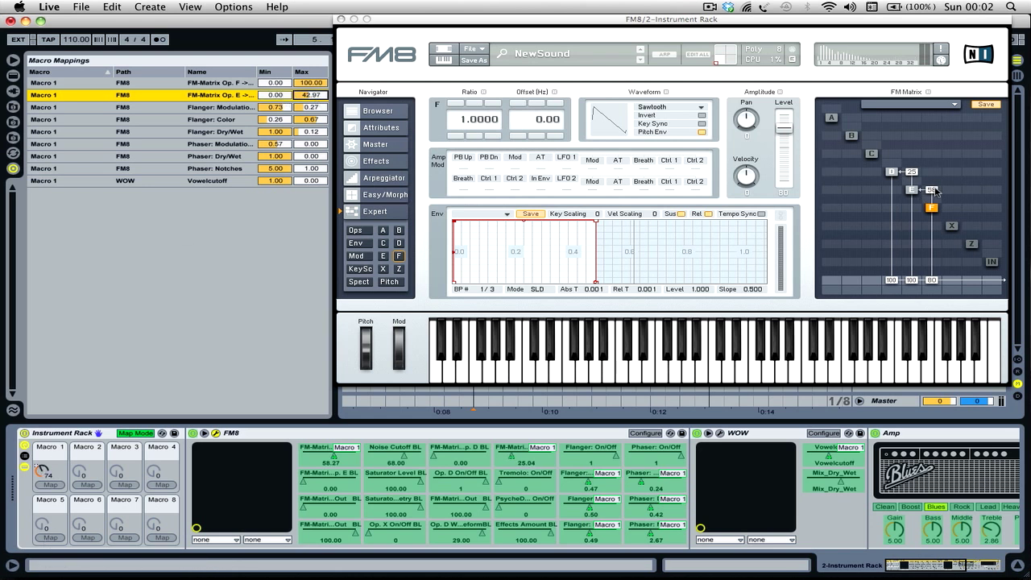
{"action": "left_click_drag", "start_coordinate": [46, 472], "coordinate": [45, 451]}
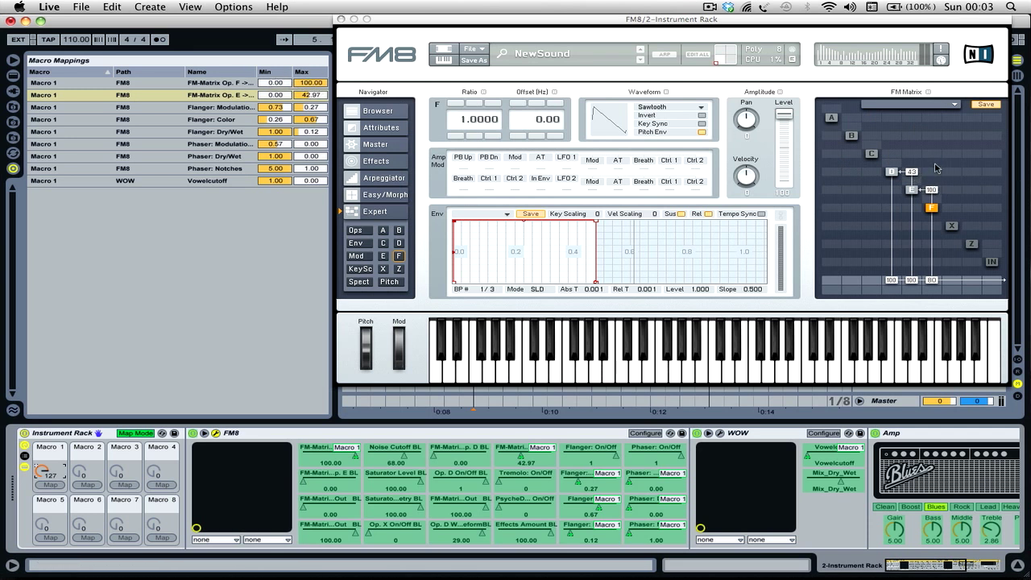
{"action": "mouse_move", "coordinate": [40, 474]}
{"action": "left_mouse_down"}
{"action": "mouse_move", "coordinate": [40, 516]}
{"action": "mouse_move", "coordinate": [40, 478]}
{"action": "left_mouse_up"}
- Open FM8's Effects page and sweep Macro 1 between 0 and 127 to examine the Phaser rate's response
{"action": "left_click", "coordinate": [375, 162]}
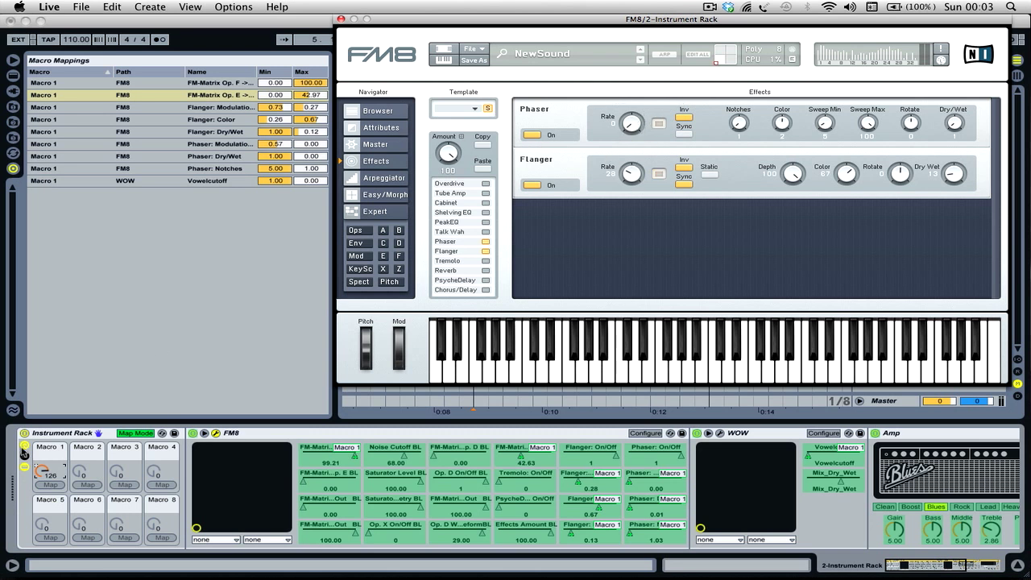
{"action": "left_click_drag", "start_coordinate": [42, 472], "coordinate": [42, 532]}
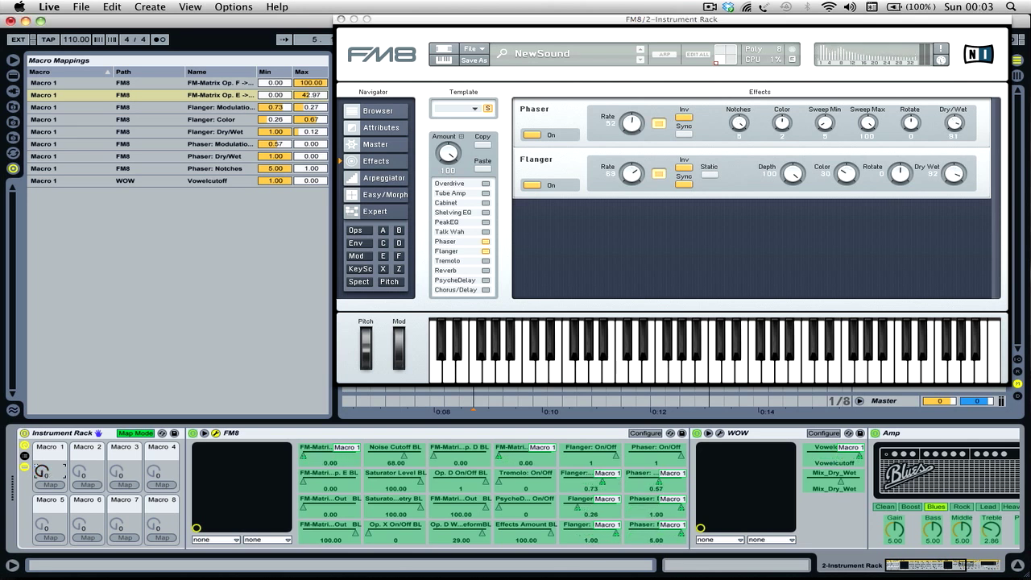
{"action": "mouse_move", "coordinate": [42, 471]}
{"action": "left_mouse_down"}
{"action": "mouse_move", "coordinate": [41, 411]}
{"action": "mouse_move", "coordinate": [42, 532]}
{"action": "mouse_move", "coordinate": [42, 472]}
{"action": "left_mouse_up"}
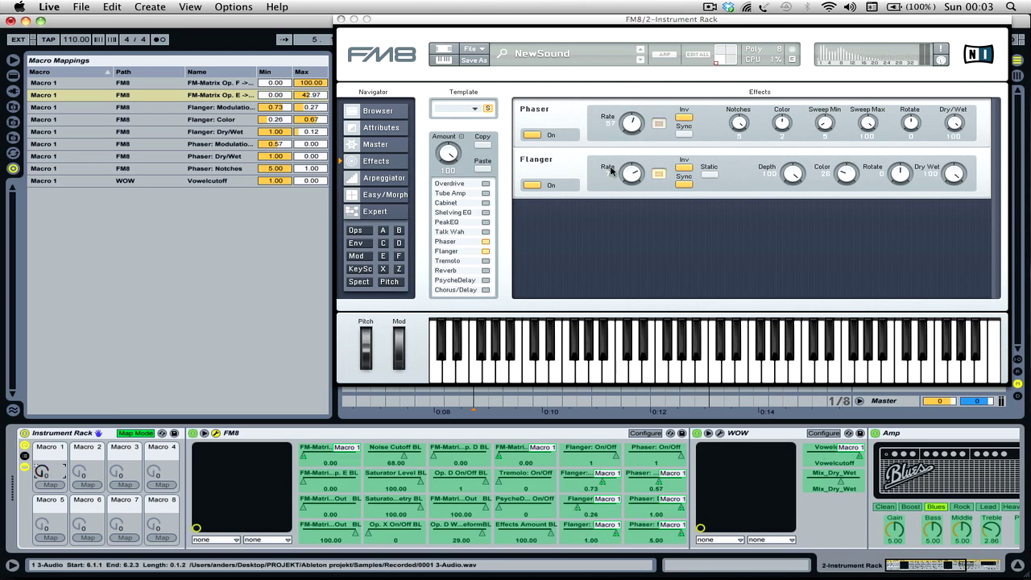
{"action": "left_click", "coordinate": [633, 120]}
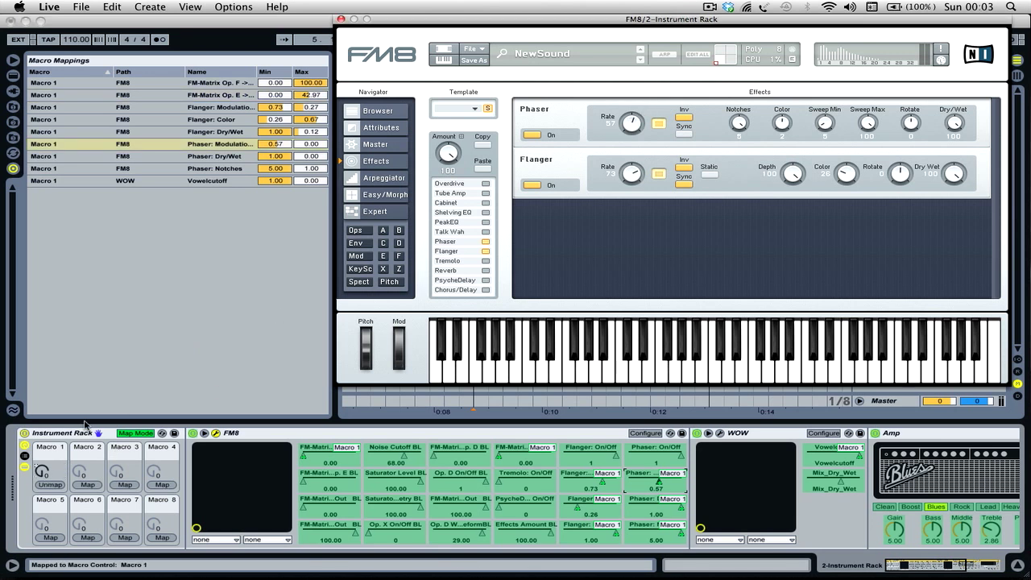
{"action": "left_click", "coordinate": [42, 474]}
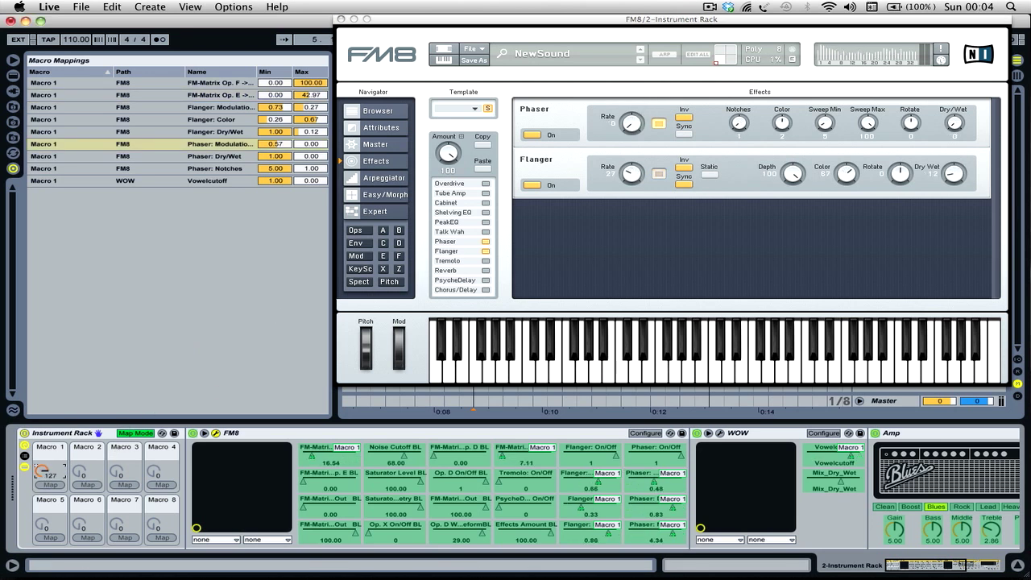
{"action": "left_click_drag", "start_coordinate": [42, 474], "coordinate": [43, 475]}
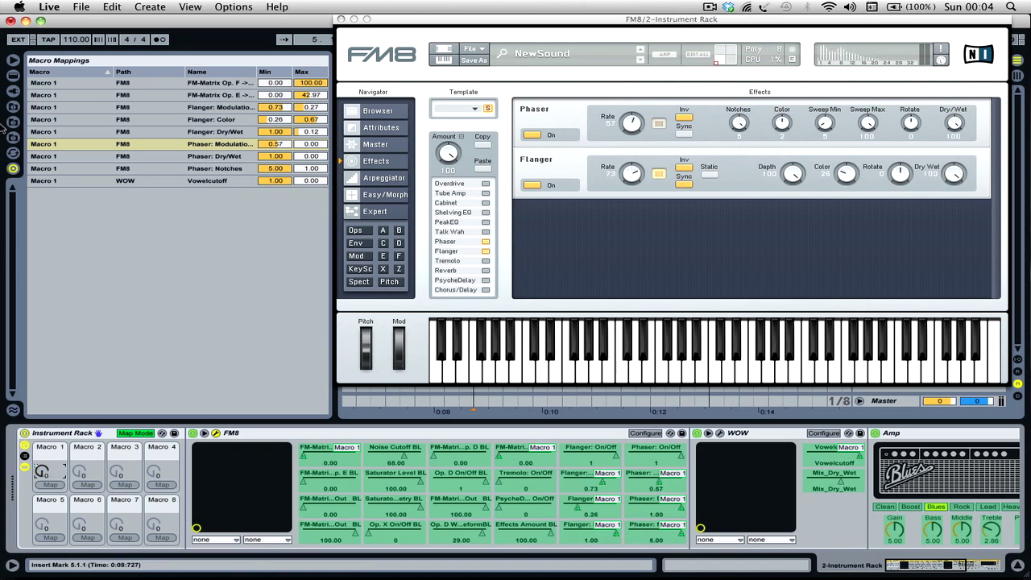
- Show the Invert Range option for the Phaser modulation rate mapping and dismiss it without applying
{"action": "left_click", "coordinate": [224, 148]}
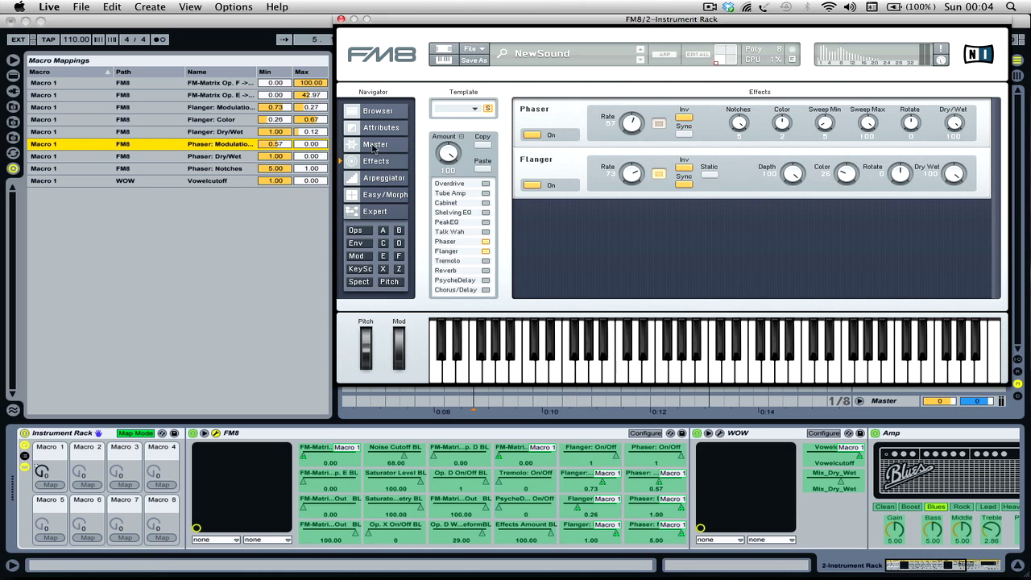
{"action": "right_click", "coordinate": [207, 147]}
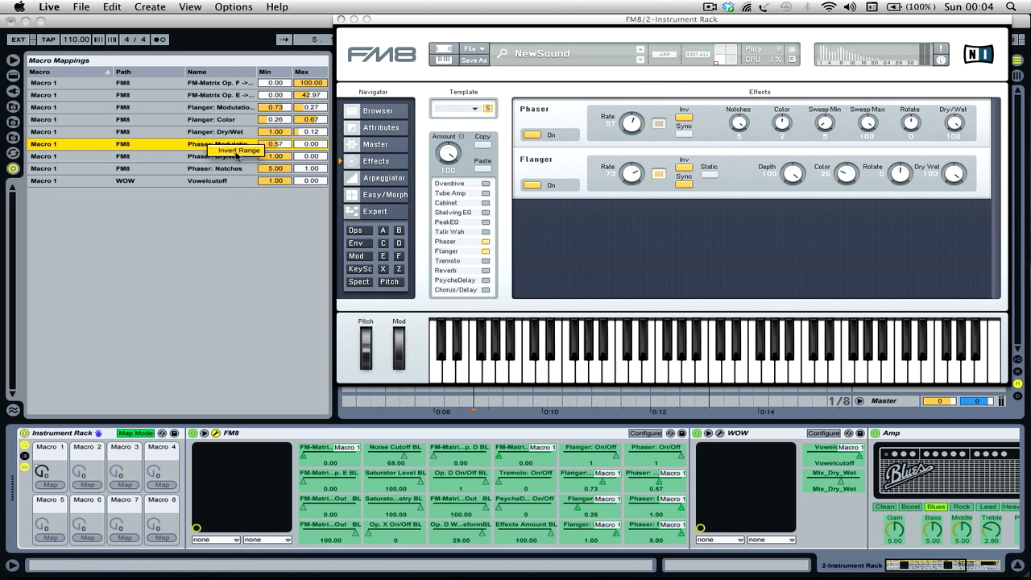
{"action": "left_click", "coordinate": [202, 278]}
- Sweep Macro 1 up and down repeatedly, ending at 0, to examine how the mapped Phaser notches and dry/wet respond
{"action": "left_click_drag", "start_coordinate": [40, 473], "coordinate": [40, 387]}
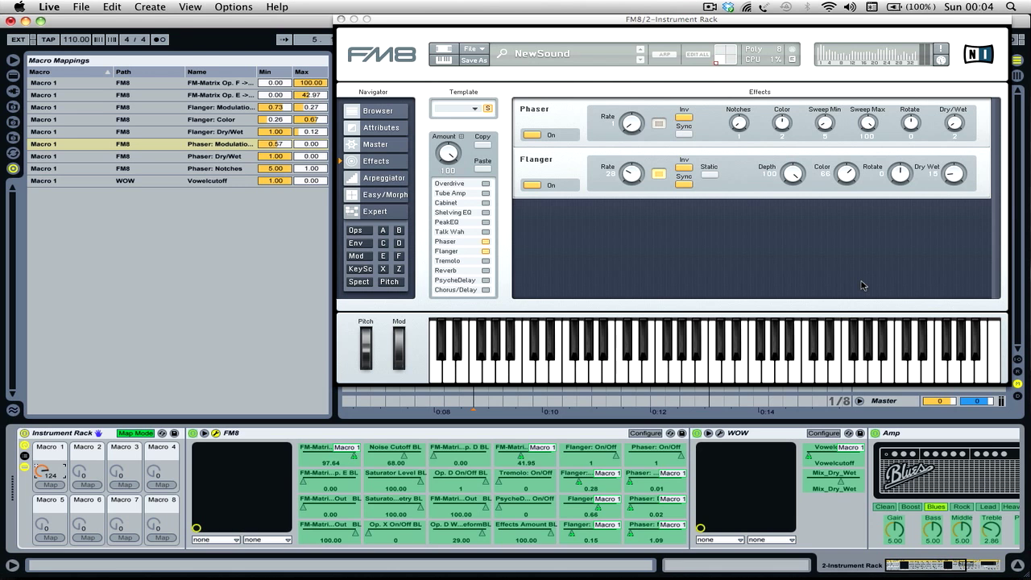
{"action": "left_click_drag", "start_coordinate": [42, 469], "coordinate": [41, 550]}
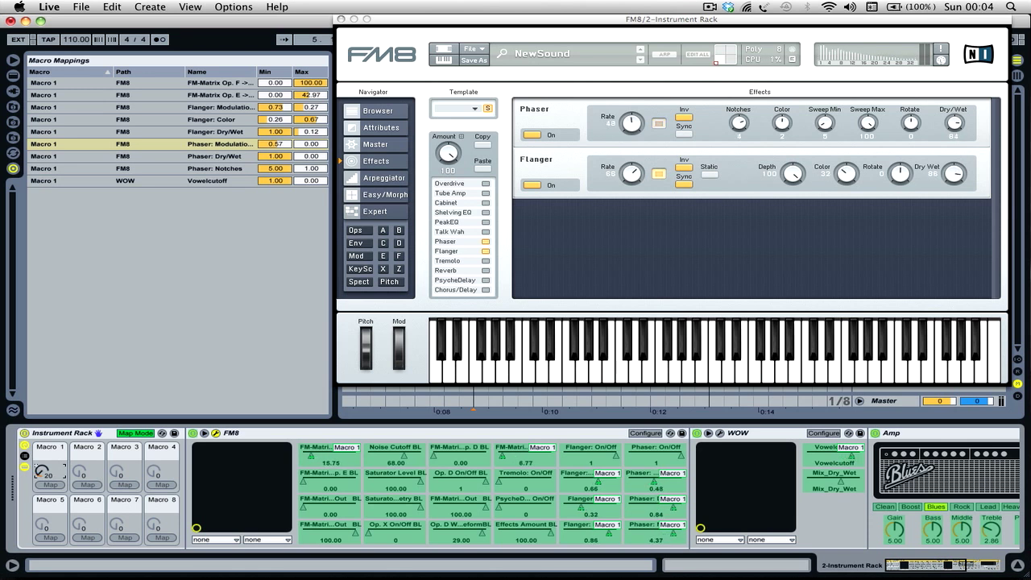
{"action": "left_click_drag", "start_coordinate": [42, 472], "coordinate": [42, 422]}
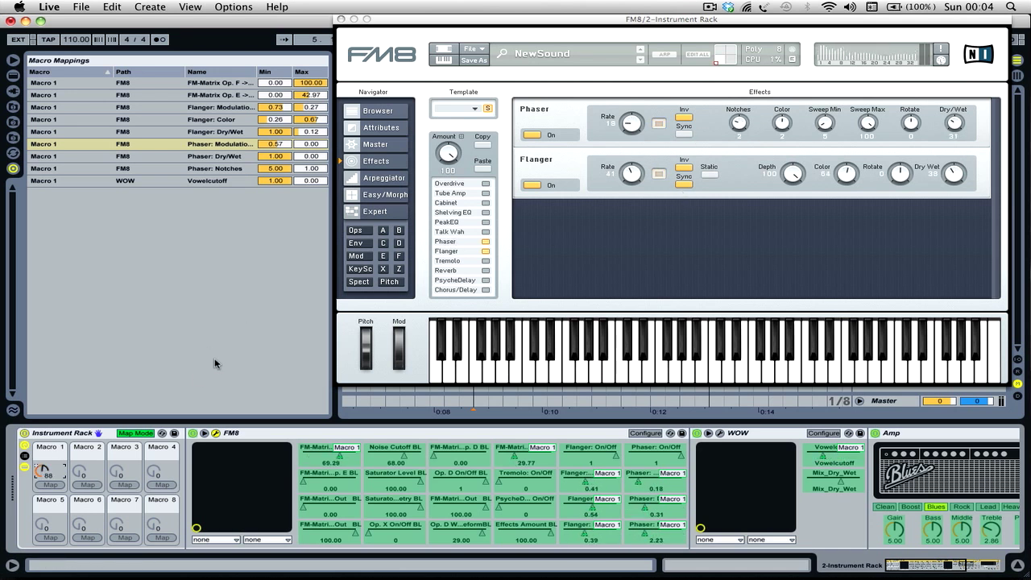
{"action": "mouse_move", "coordinate": [42, 471]}
{"action": "left_mouse_down"}
{"action": "mouse_move", "coordinate": [42, 484]}
{"action": "mouse_move", "coordinate": [42, 473]}
{"action": "left_mouse_up"}
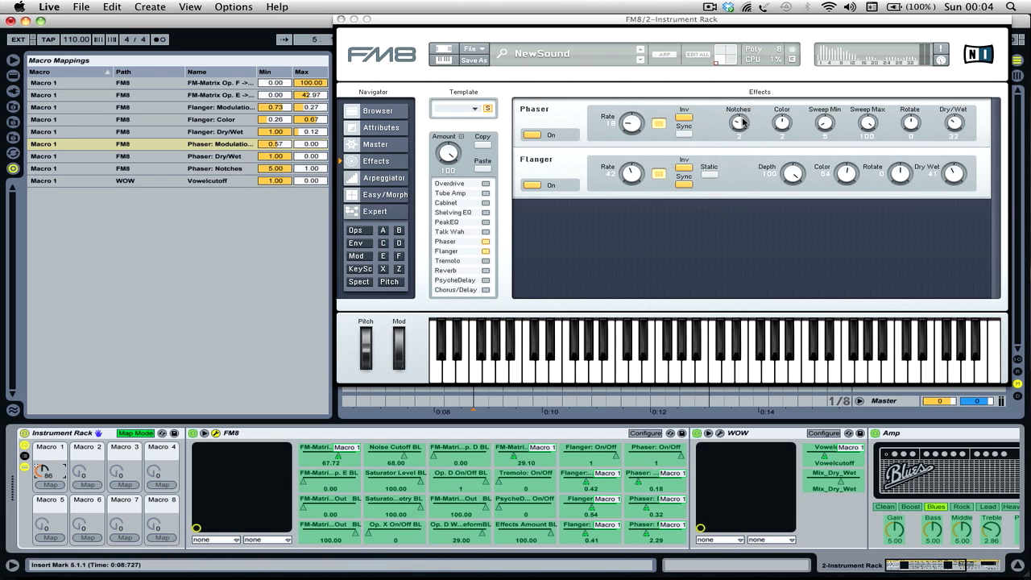
{"action": "left_click_drag", "start_coordinate": [43, 479], "coordinate": [42, 472]}
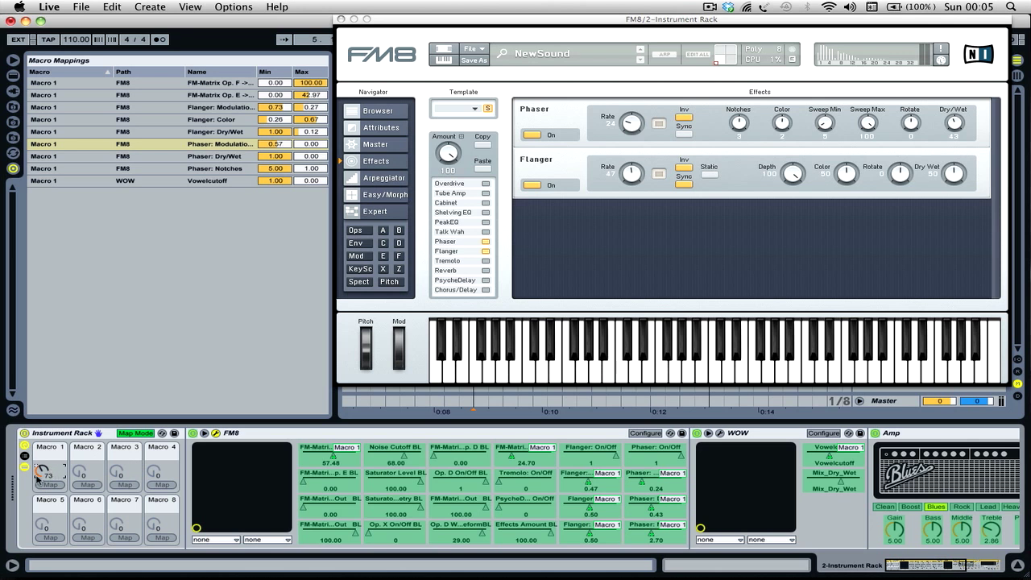
{"action": "left_click_drag", "start_coordinate": [38, 474], "coordinate": [42, 468]}
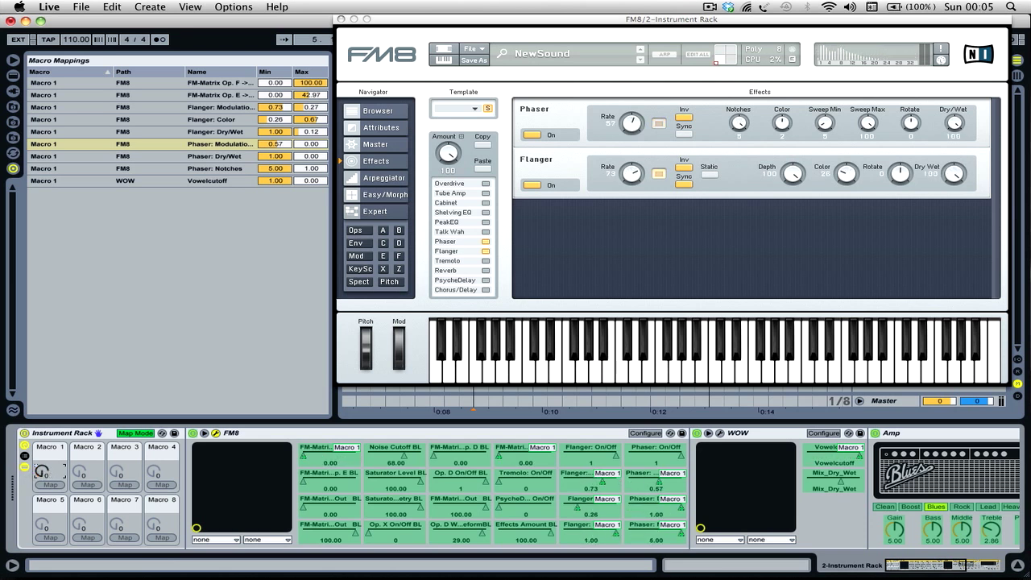
{"action": "left_click_drag", "start_coordinate": [42, 472], "coordinate": [41, 566]}
{"action": "mouse_move", "coordinate": [39, 469]}
{"action": "left_mouse_down"}
{"action": "mouse_move", "coordinate": [39, 452]}
{"action": "mouse_move", "coordinate": [39, 475]}
{"action": "left_mouse_up"}
- Examine the Flanger modulation rate, color and dry/wet mappings while raising Macro 1 to 95 and on to 127
{"action": "left_click", "coordinate": [218, 132]}
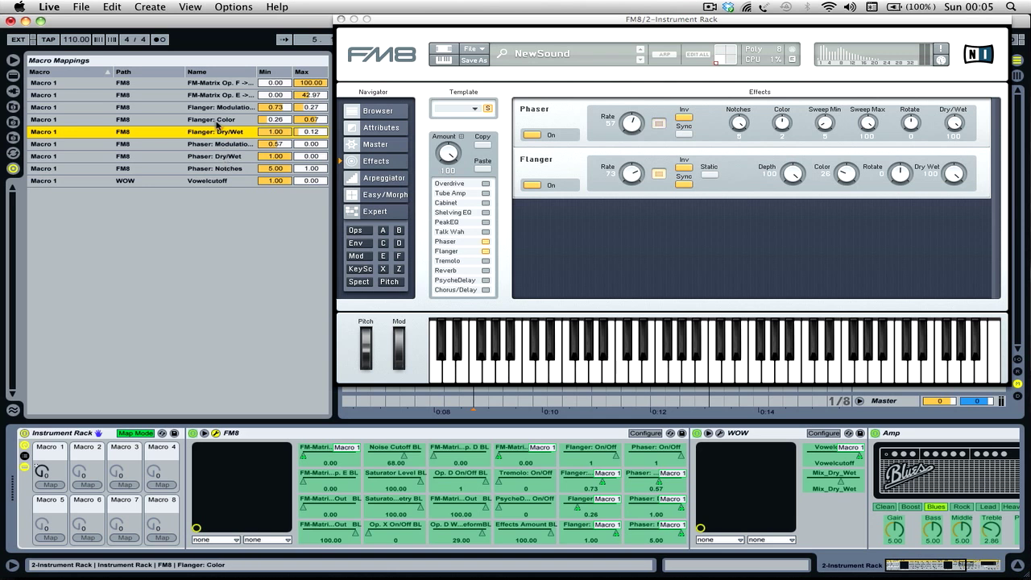
{"action": "left_click", "coordinate": [218, 109]}
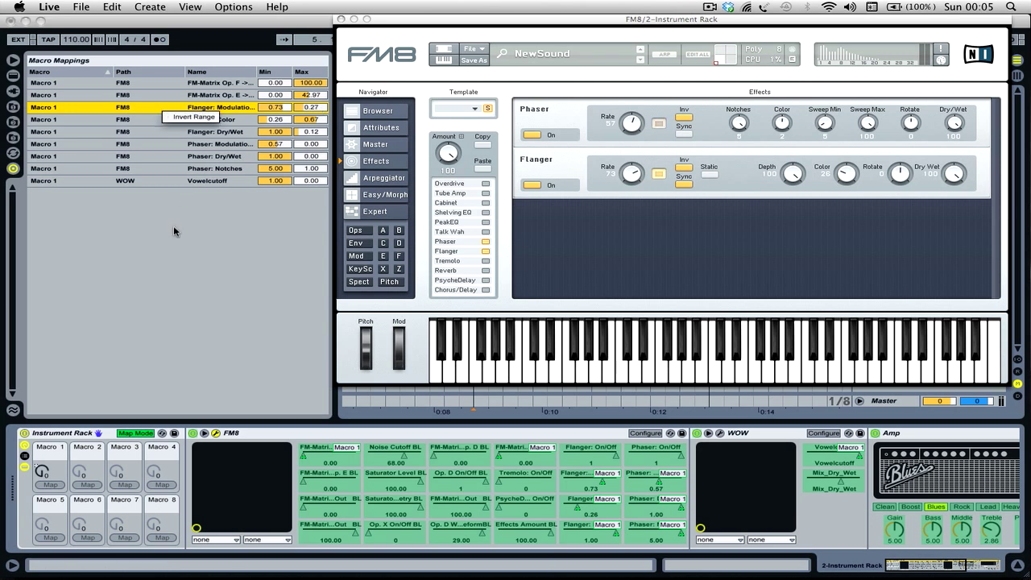
{"action": "left_click_drag", "start_coordinate": [41, 473], "coordinate": [40, 435]}
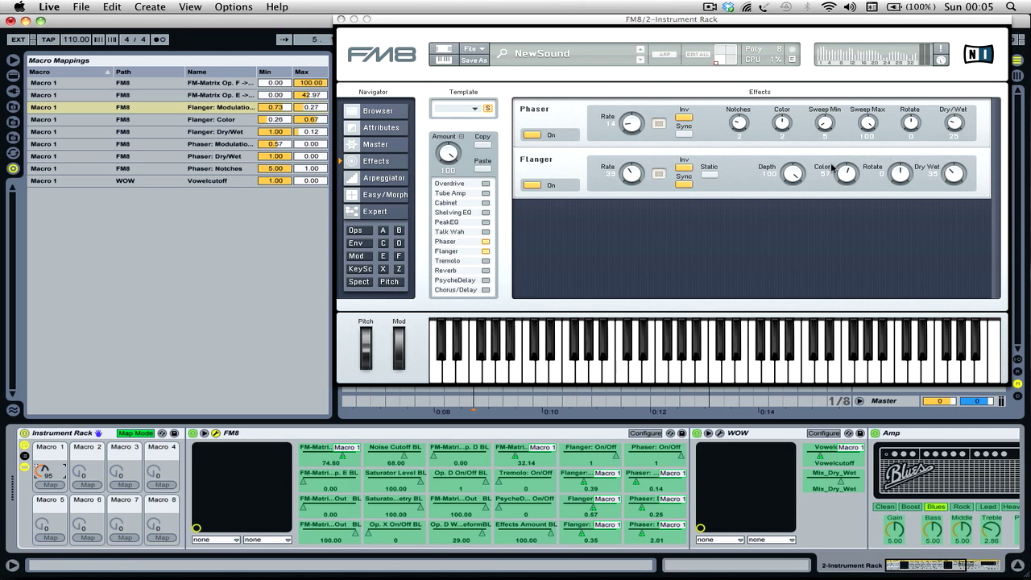
{"action": "left_click", "coordinate": [203, 120]}
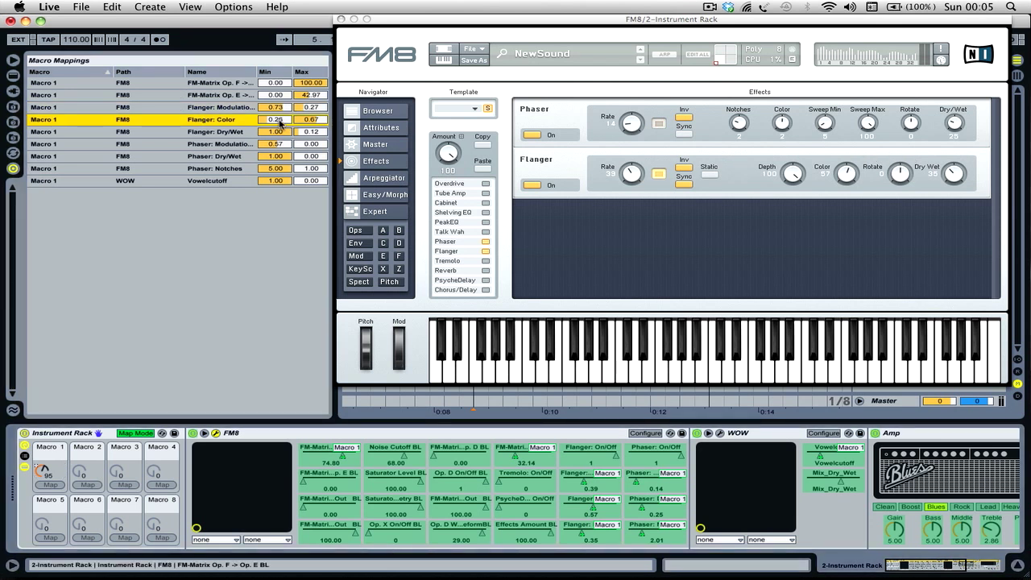
{"action": "mouse_move", "coordinate": [42, 468]}
{"action": "left_mouse_down"}
{"action": "mouse_move", "coordinate": [42, 504]}
{"action": "mouse_move", "coordinate": [42, 451]}
{"action": "left_mouse_up"}
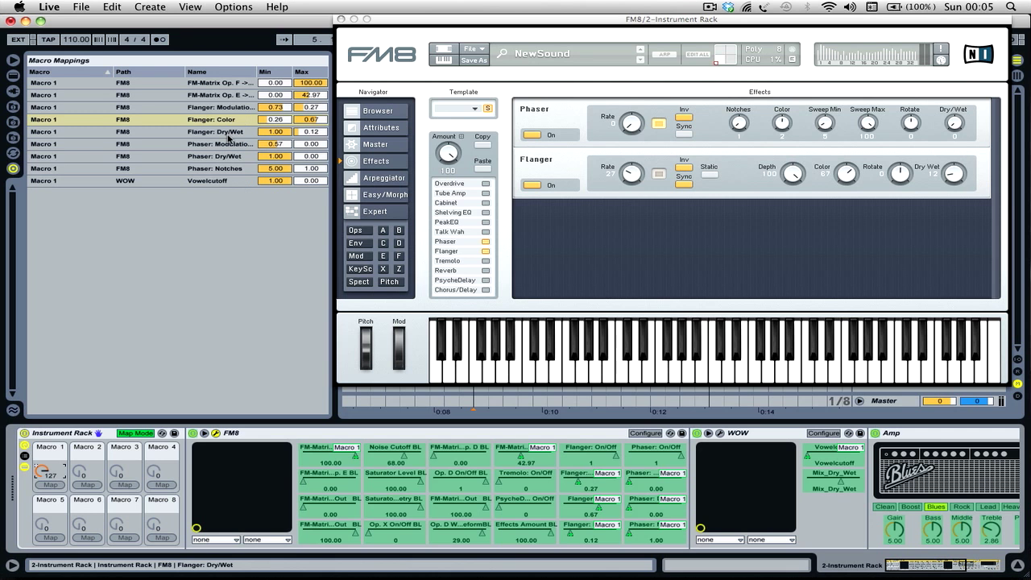
{"action": "left_click", "coordinate": [241, 131]}
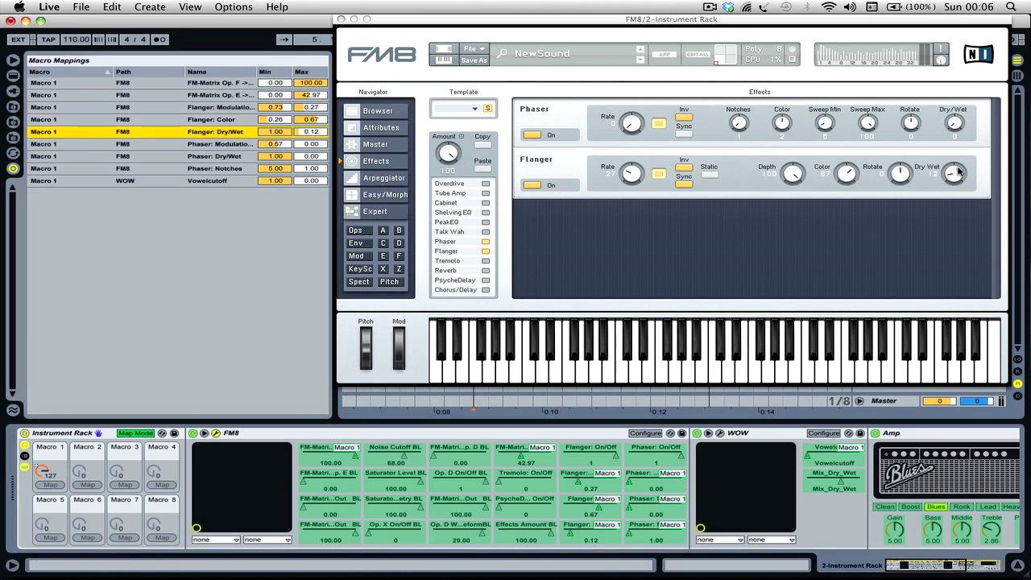
- Lower Macro 1 to 0 and leave the rack's mapping mode
{"action": "left_click_drag", "start_coordinate": [41, 475], "coordinate": [42, 552]}
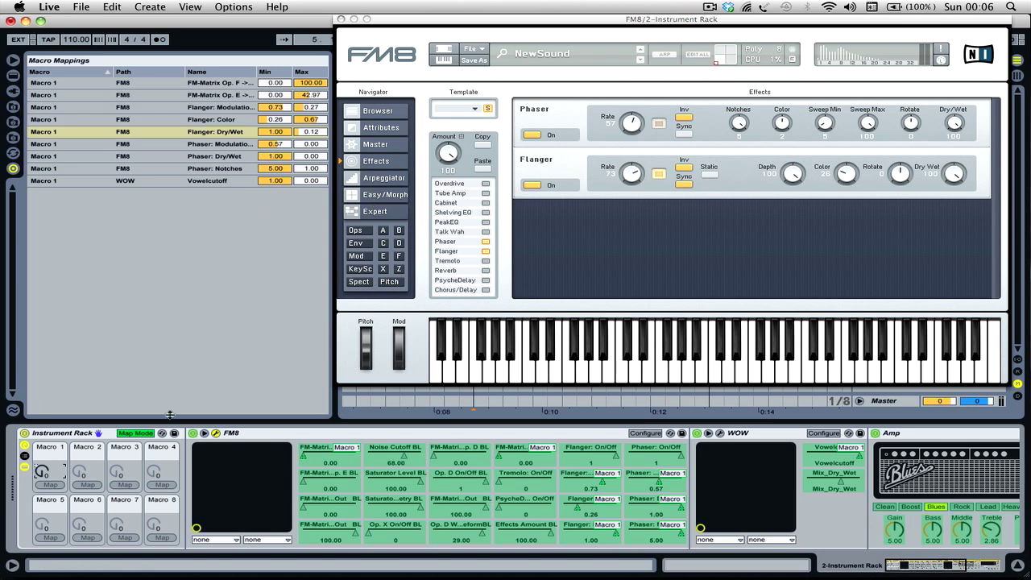
{"action": "left_click", "coordinate": [130, 433]}
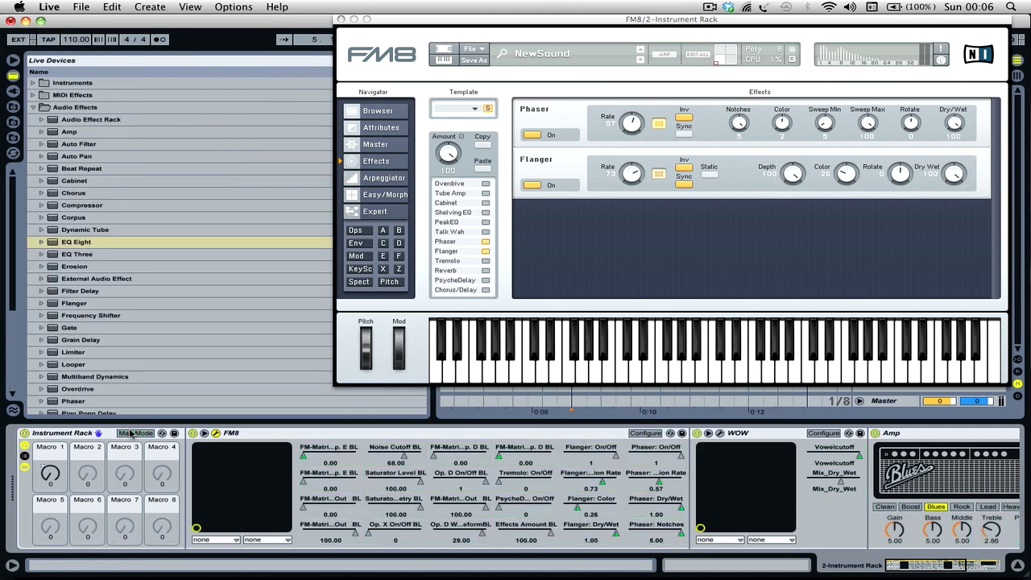
- Close the FM8 window and open the WOW plug-in's window from the device chain
{"action": "scroll", "coordinate": [131, 433], "scroll_direction": "right", "scroll_amount": 5}
{"action": "scroll", "coordinate": [130, 434], "scroll_direction": "left", "scroll_amount": 5}
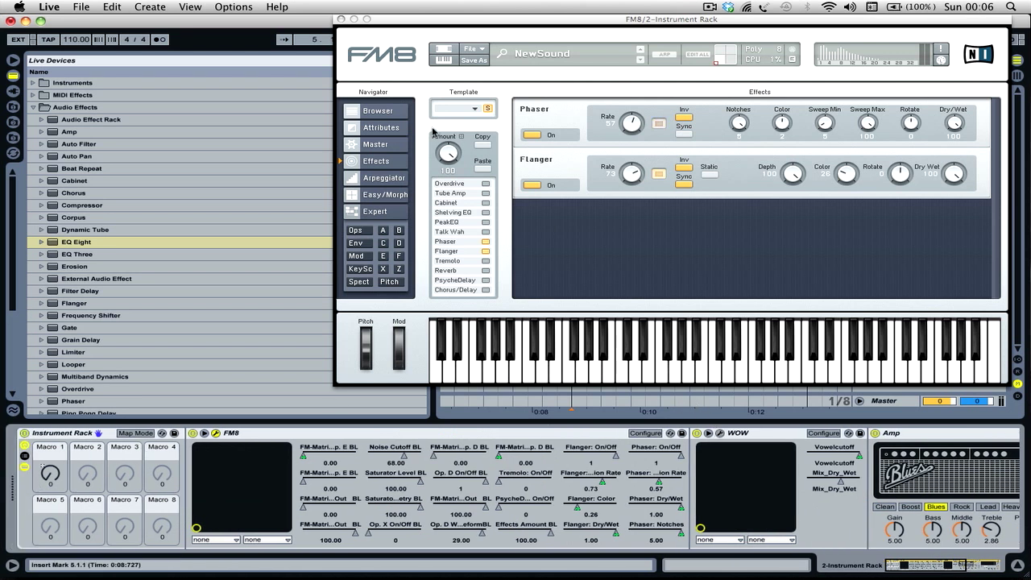
{"action": "left_click", "coordinate": [342, 19]}
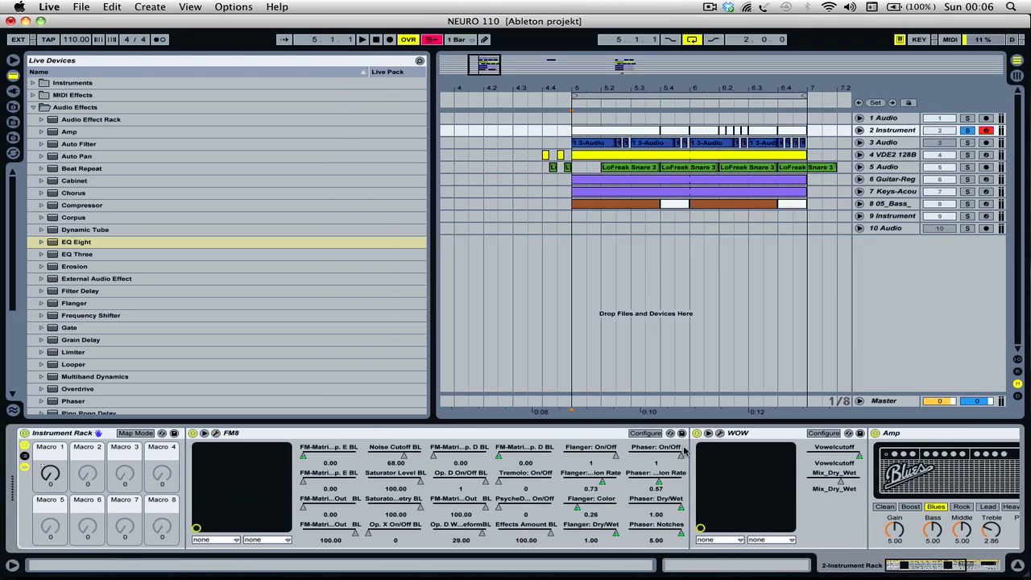
{"action": "left_click", "coordinate": [721, 433]}
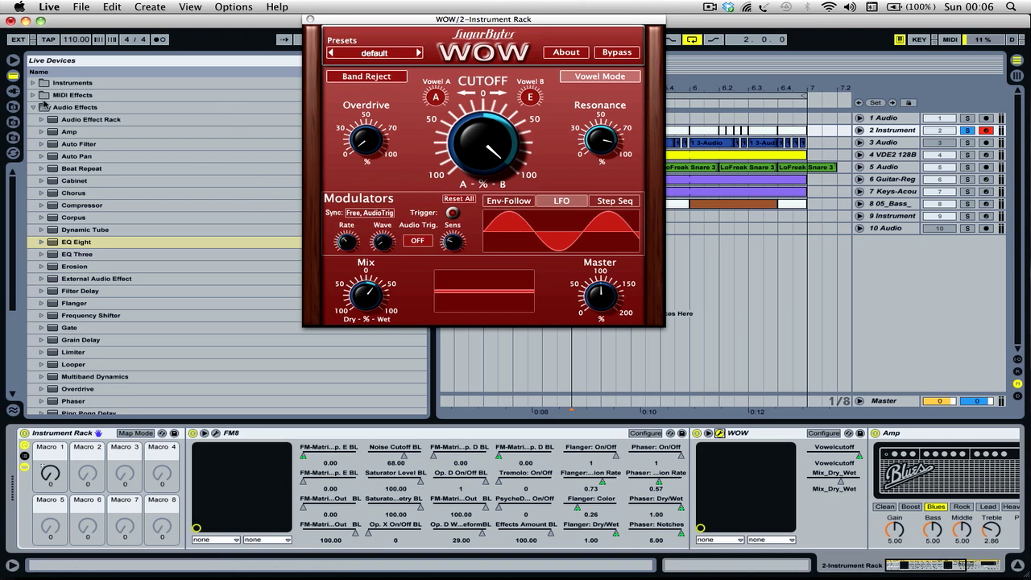
- Switch off the existing WOW device and insert a new Sugar Bytes WOW between it and FM8
{"action": "left_click", "coordinate": [757, 434]}
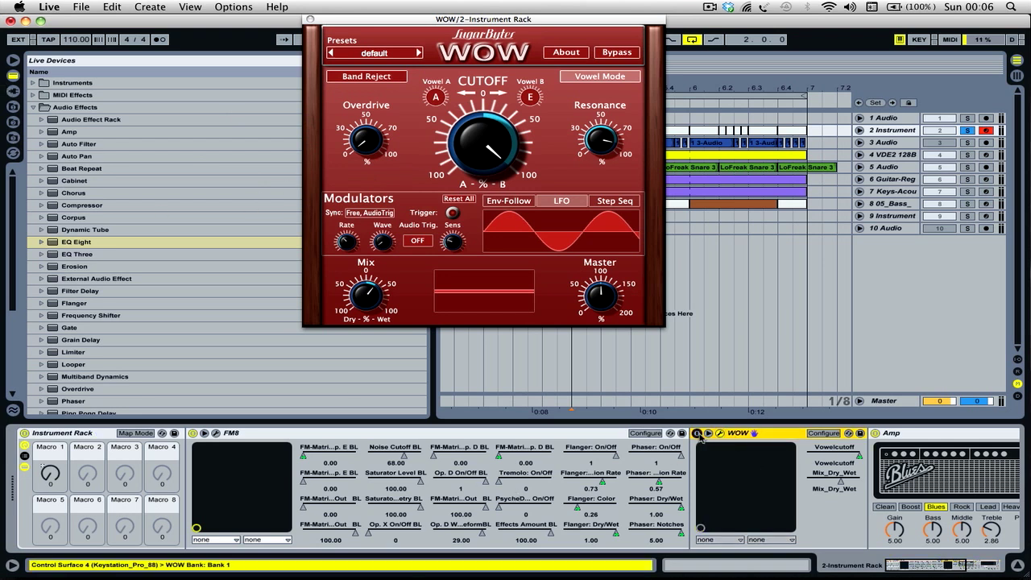
{"action": "left_click", "coordinate": [12, 90]}
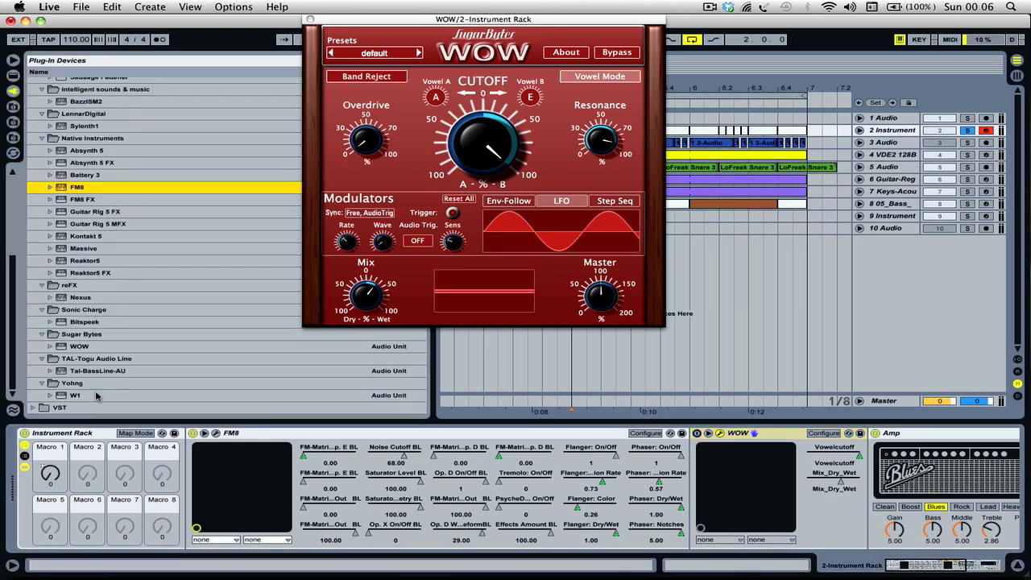
{"action": "left_click", "coordinate": [82, 348]}
{"action": "left_click_drag", "start_coordinate": [679, 488], "coordinate": [680, 488]}
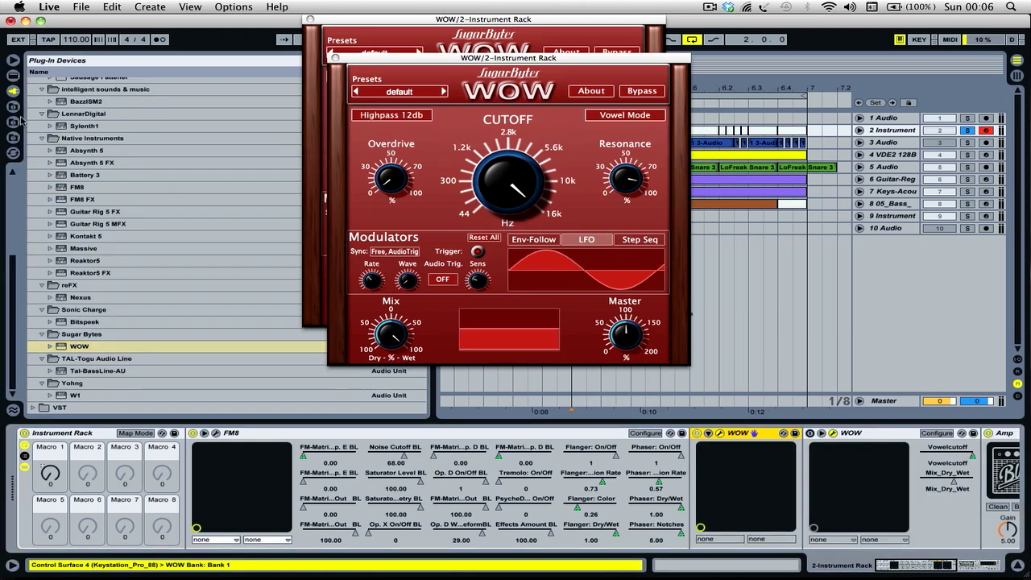
- Hide the device browser and close the original WOW's window, keeping the new WOW open
{"action": "left_click", "coordinate": [16, 60]}
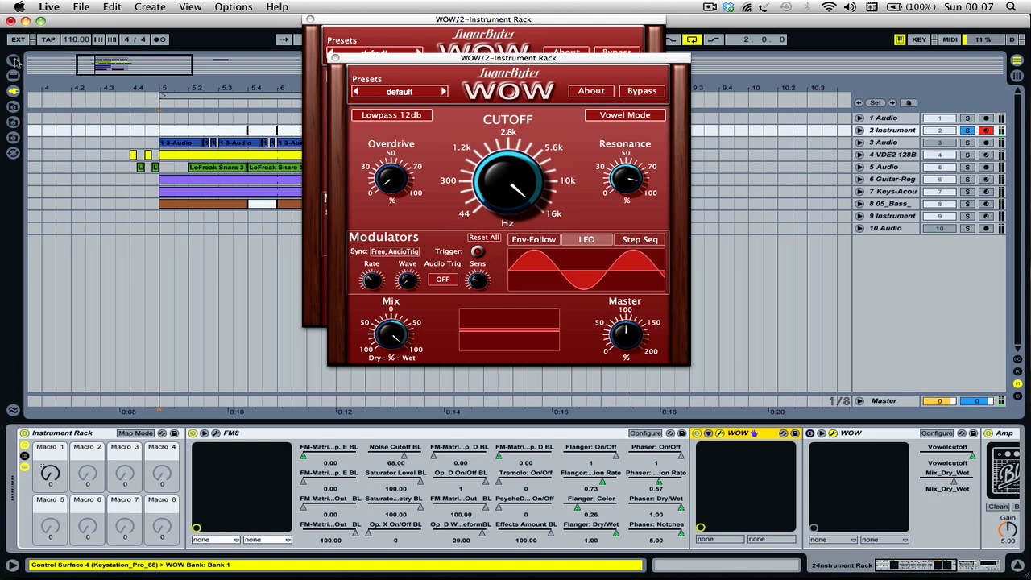
{"action": "left_click", "coordinate": [511, 180]}
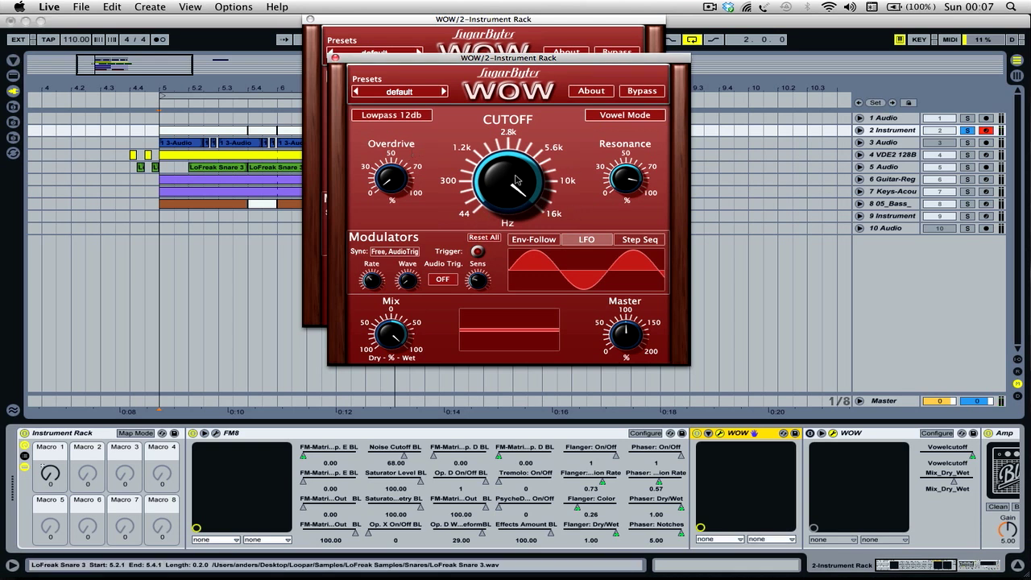
{"action": "left_click", "coordinate": [310, 19]}
{"action": "left_click", "coordinate": [501, 184]}
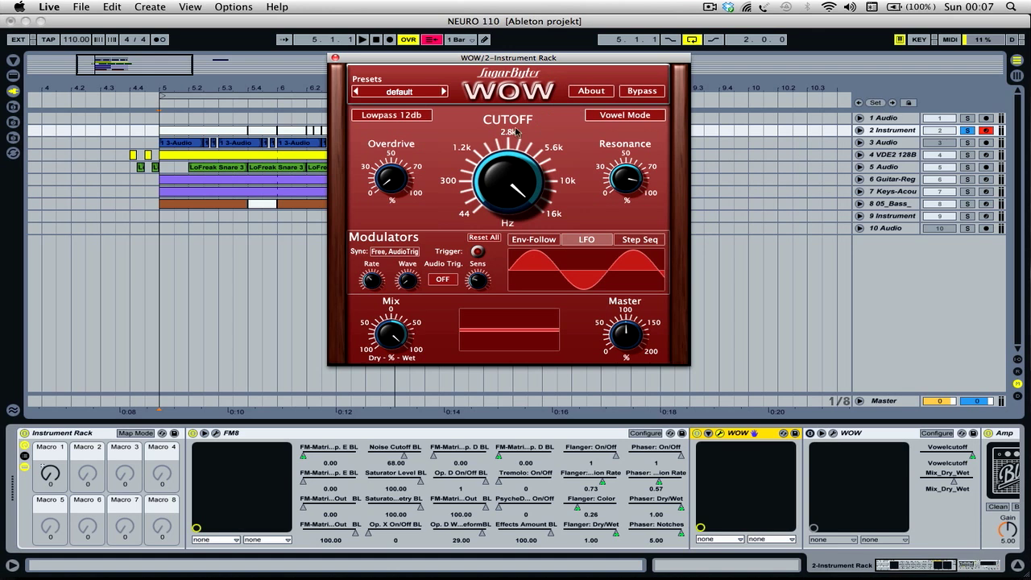
- Turn on Vowel Mode in the new WOW with vowels A and E, and check the original WOW's settings for comparison
{"action": "left_click", "coordinate": [600, 119]}
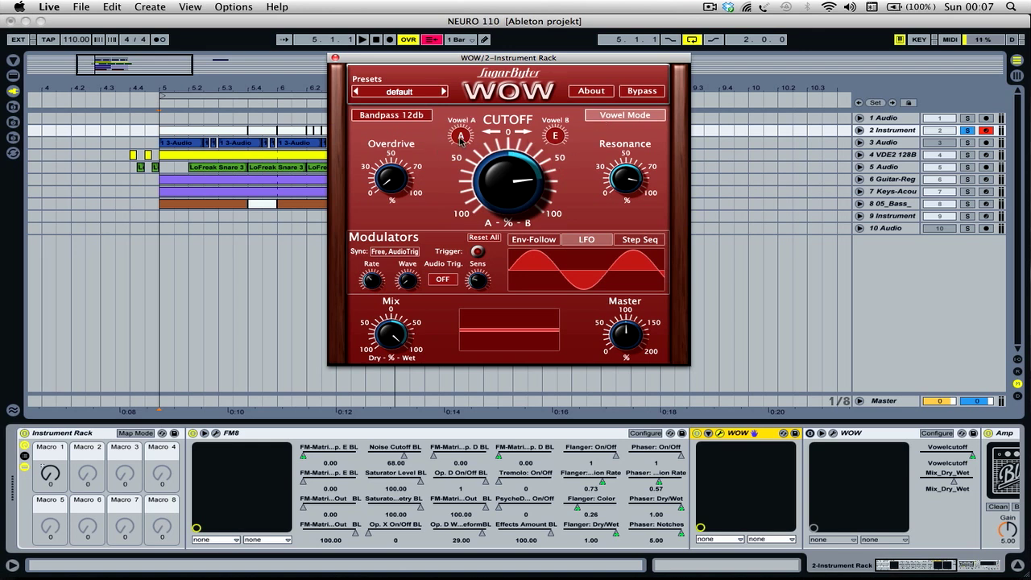
{"action": "left_click", "coordinate": [461, 137]}
{"action": "left_click", "coordinate": [563, 139]}
{"action": "left_click", "coordinate": [833, 434]}
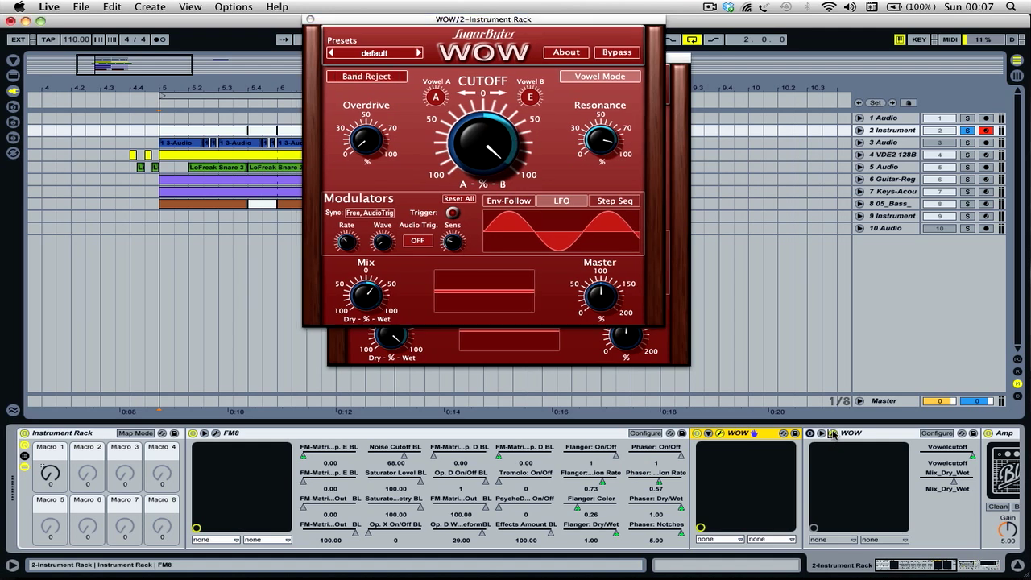
{"action": "left_click", "coordinate": [310, 19]}
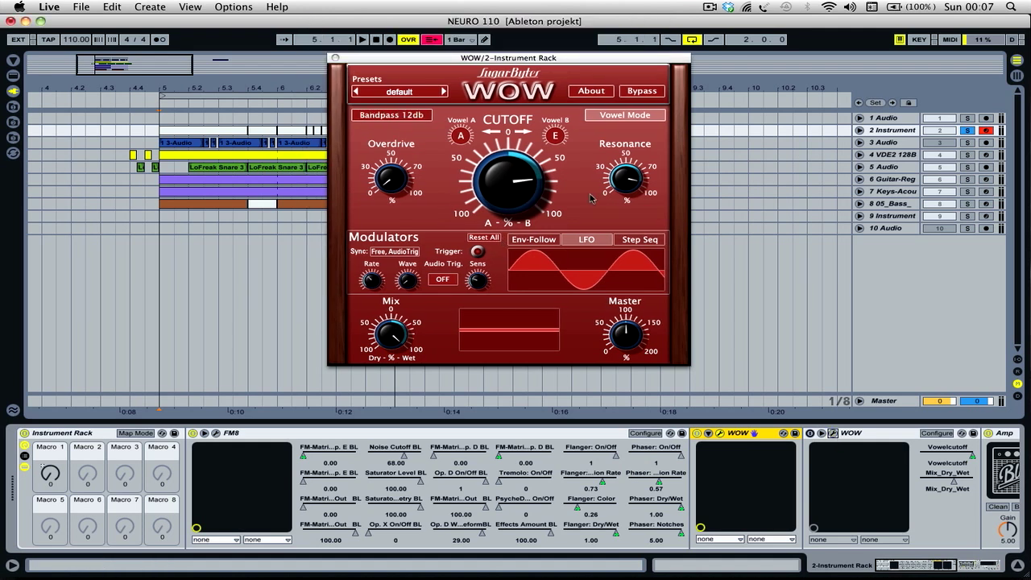
- Set the new WOW's filter type to Band Reject and reduce its wet mix
{"action": "left_click", "coordinate": [402, 121]}
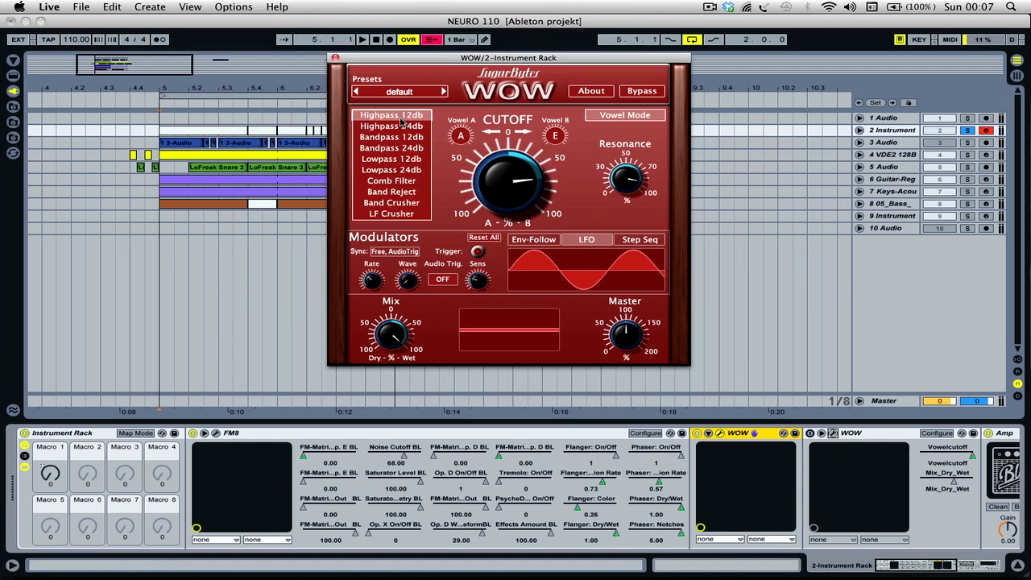
{"action": "left_click", "coordinate": [392, 193]}
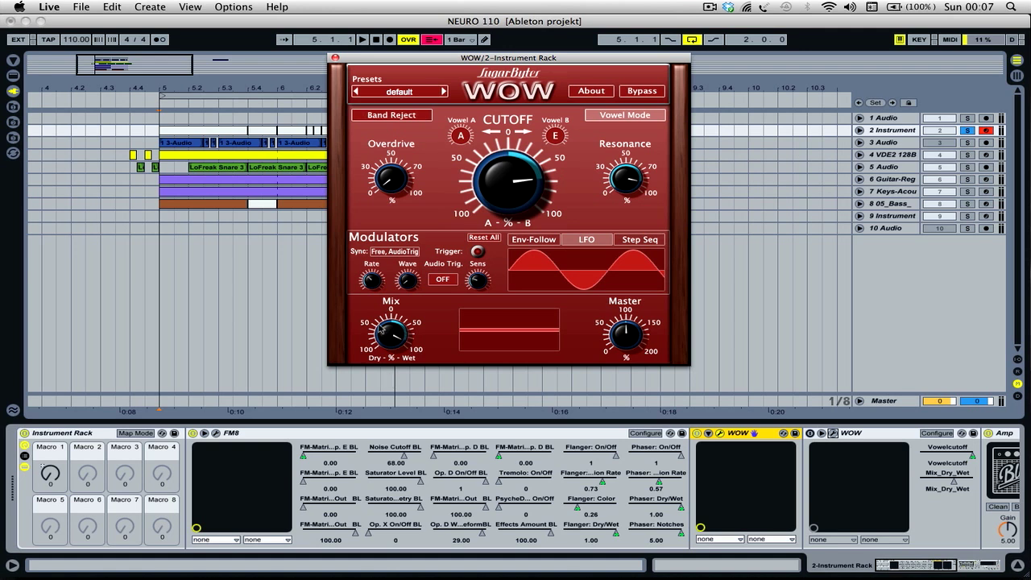
{"action": "left_click_drag", "start_coordinate": [384, 331], "coordinate": [386, 389]}
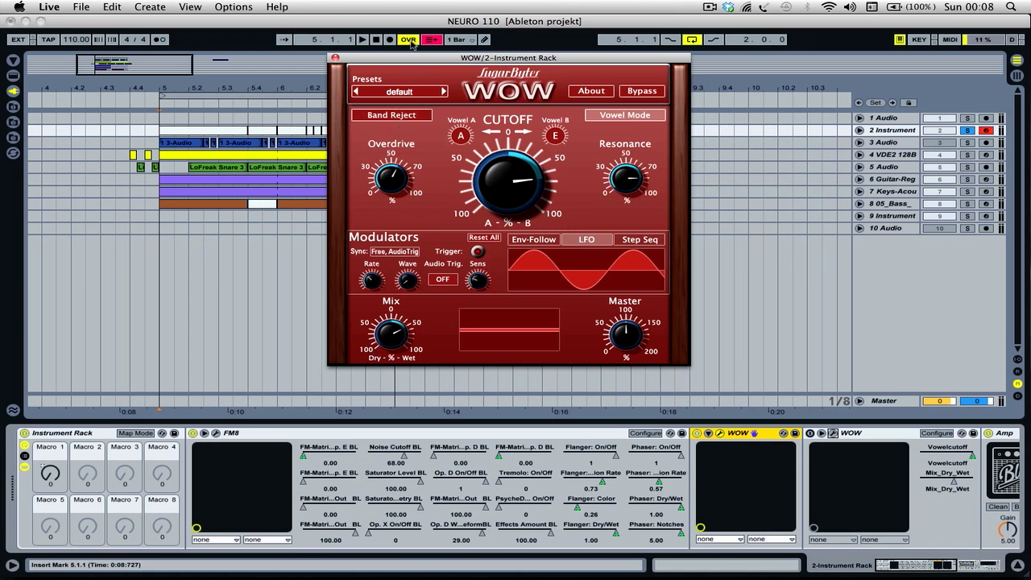
- Reopen the new WOW's window, turn on the rack's mapping mode and expose the vowel cutoff as a device parameter
{"action": "left_click", "coordinate": [335, 57]}
{"action": "left_click", "coordinate": [720, 434]}
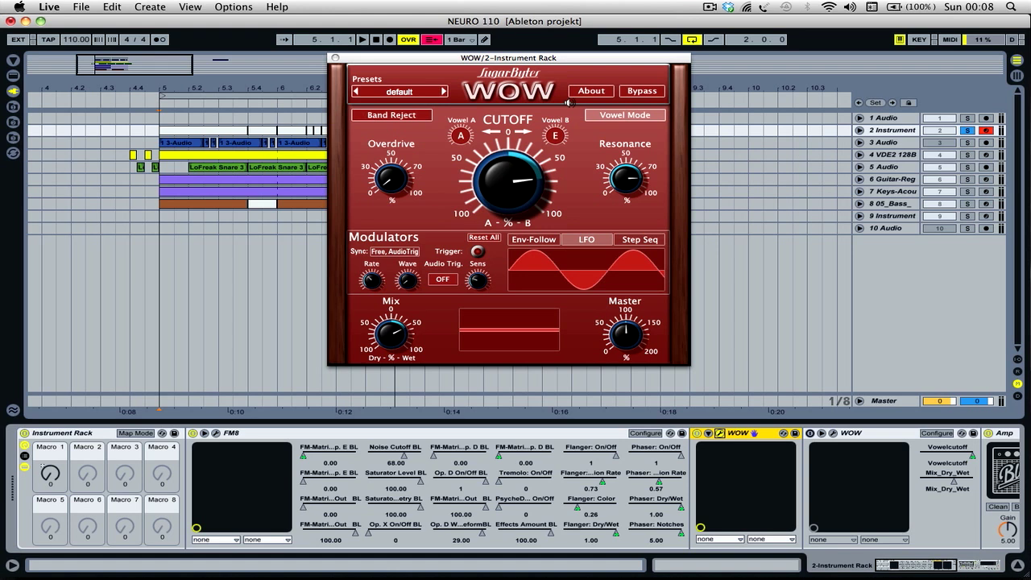
{"action": "left_click", "coordinate": [135, 434]}
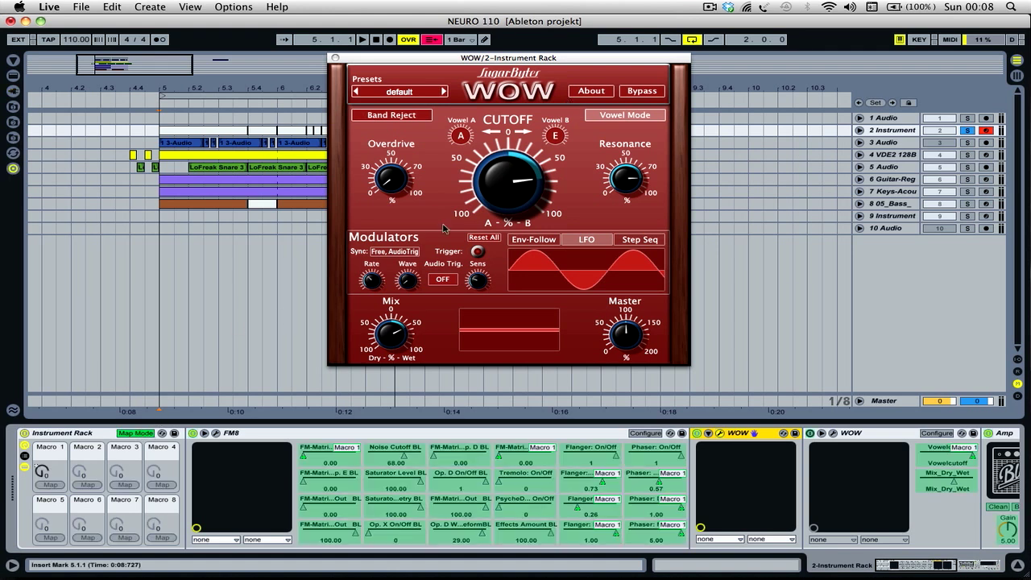
{"action": "left_click", "coordinate": [509, 194]}
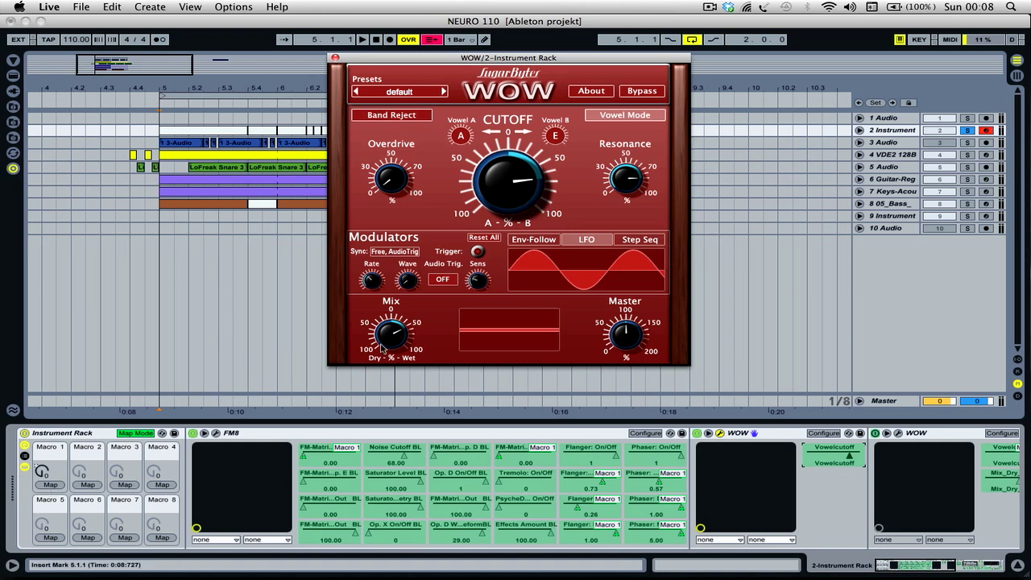
- Show the macro mappings list and examine the original WOW's Vowelcutoff range and its Invert Range option
{"action": "left_click", "coordinate": [898, 433]}
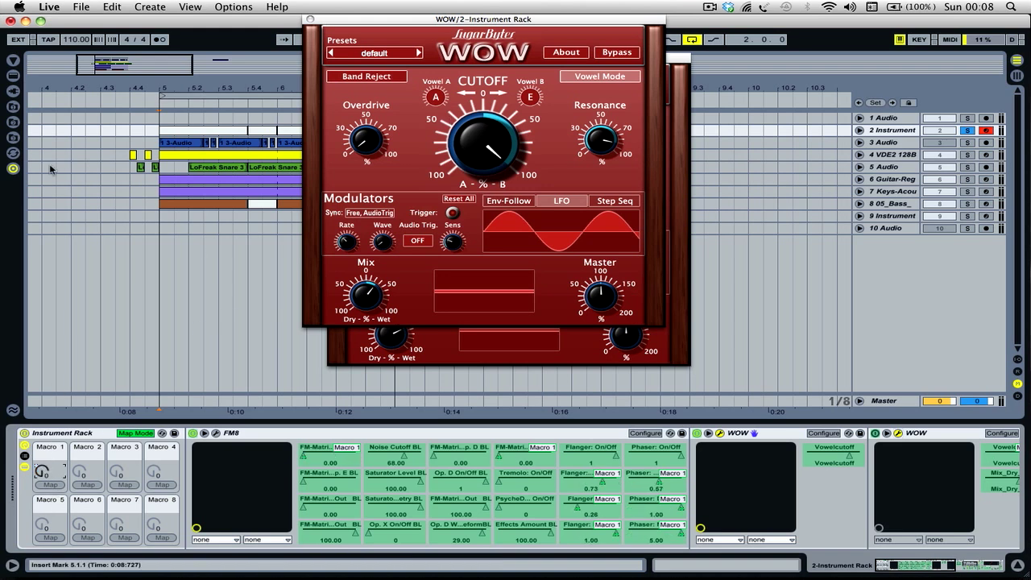
{"action": "left_click", "coordinate": [13, 60]}
{"action": "left_click", "coordinate": [129, 181]}
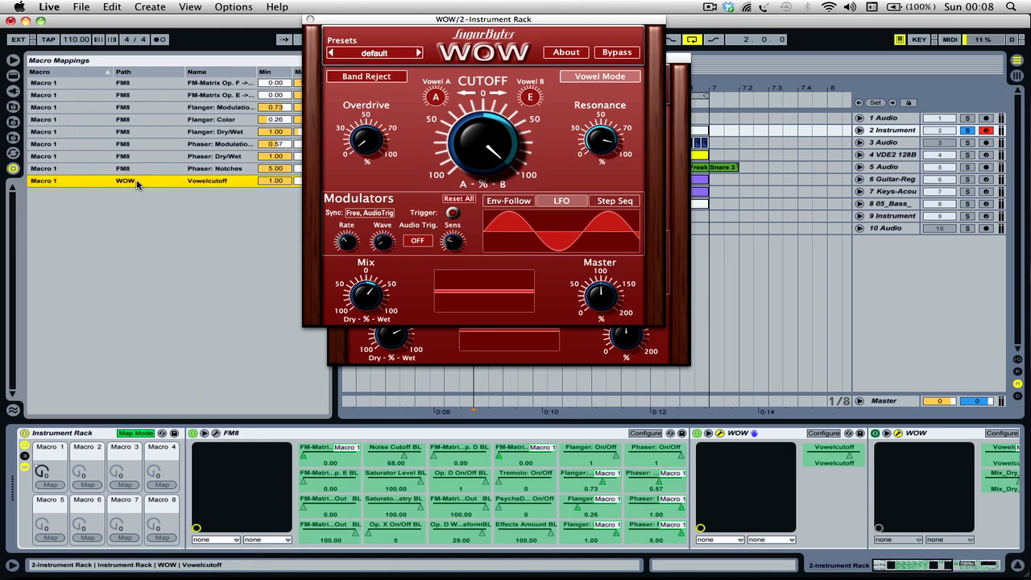
{"action": "left_click_drag", "start_coordinate": [384, 19], "coordinate": [488, 9]}
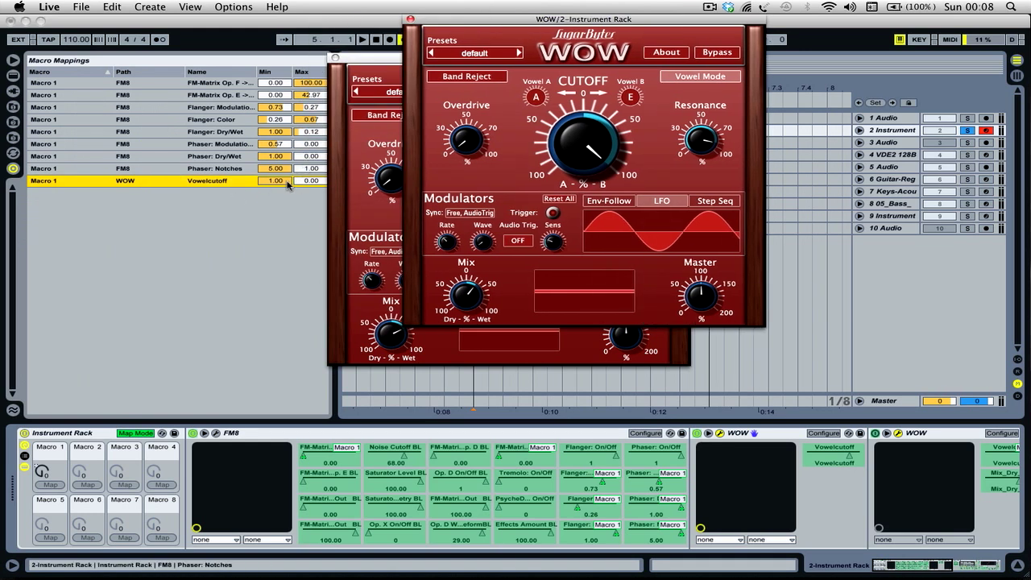
{"action": "right_click", "coordinate": [209, 185]}
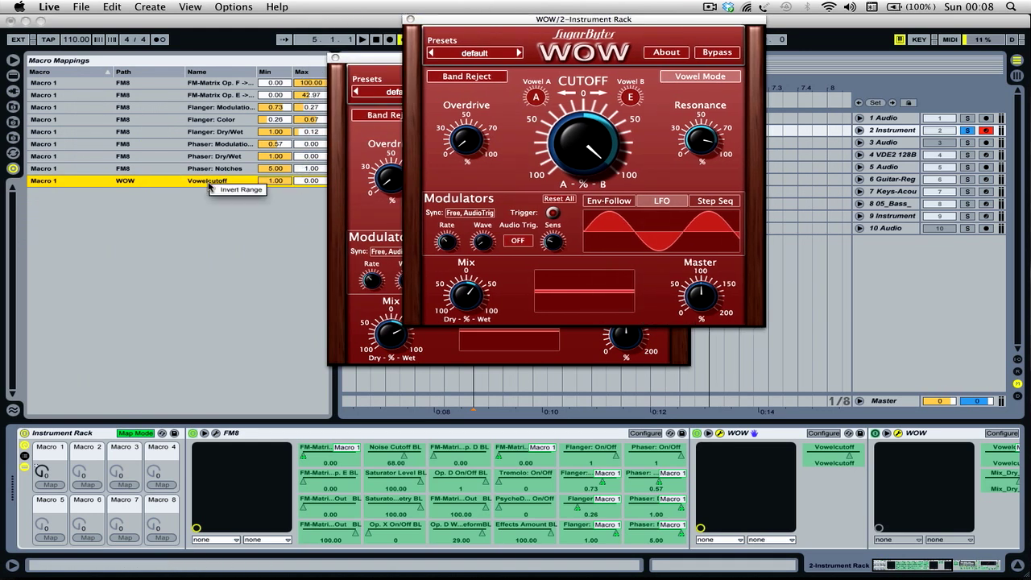
{"action": "left_click", "coordinate": [103, 273]}
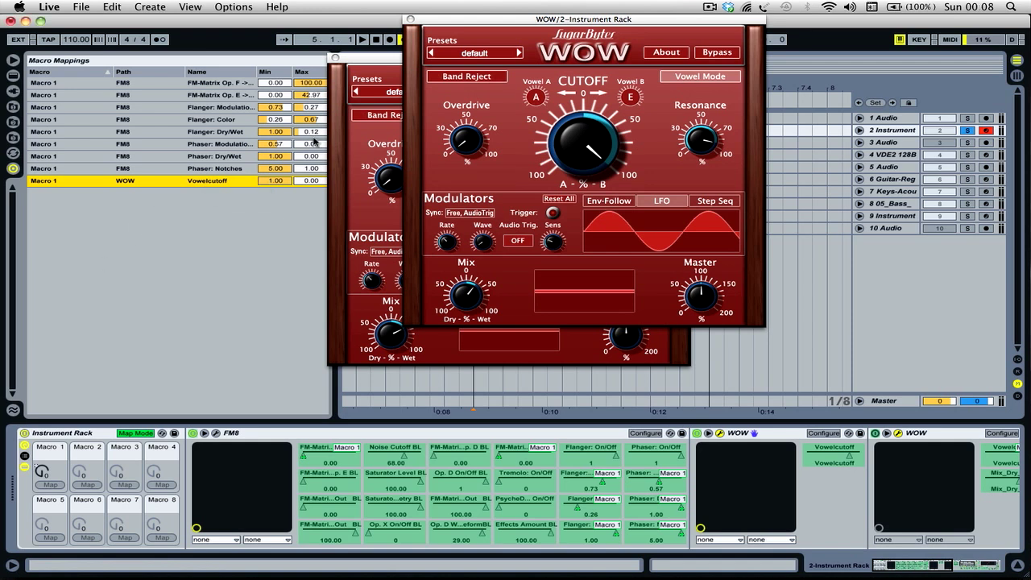
- Close both WOW windows, delete the original WOW device and leave the rack's mapping mode
{"action": "left_click", "coordinate": [410, 19]}
{"action": "left_click", "coordinate": [336, 59]}
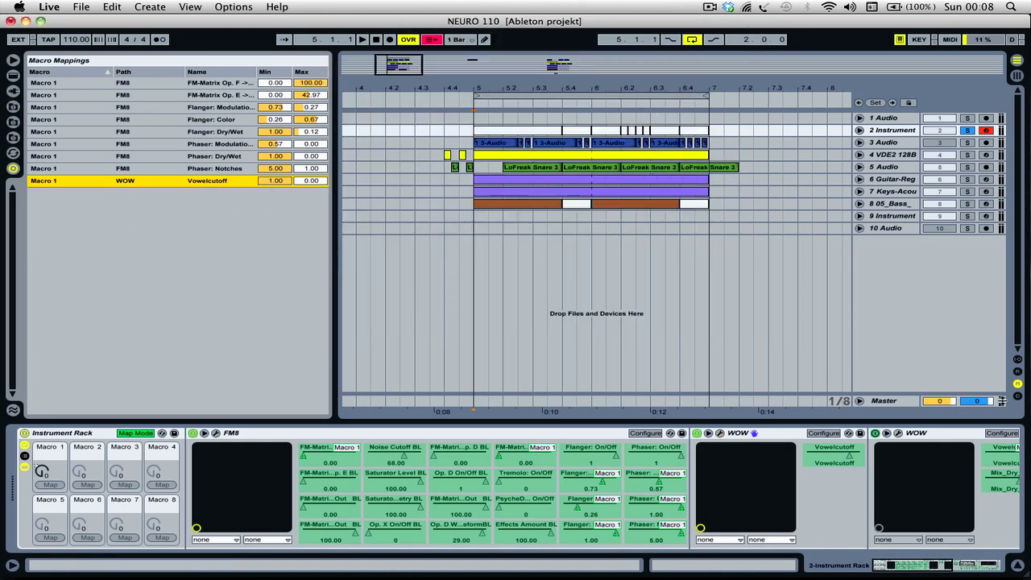
{"action": "left_click", "coordinate": [927, 433]}
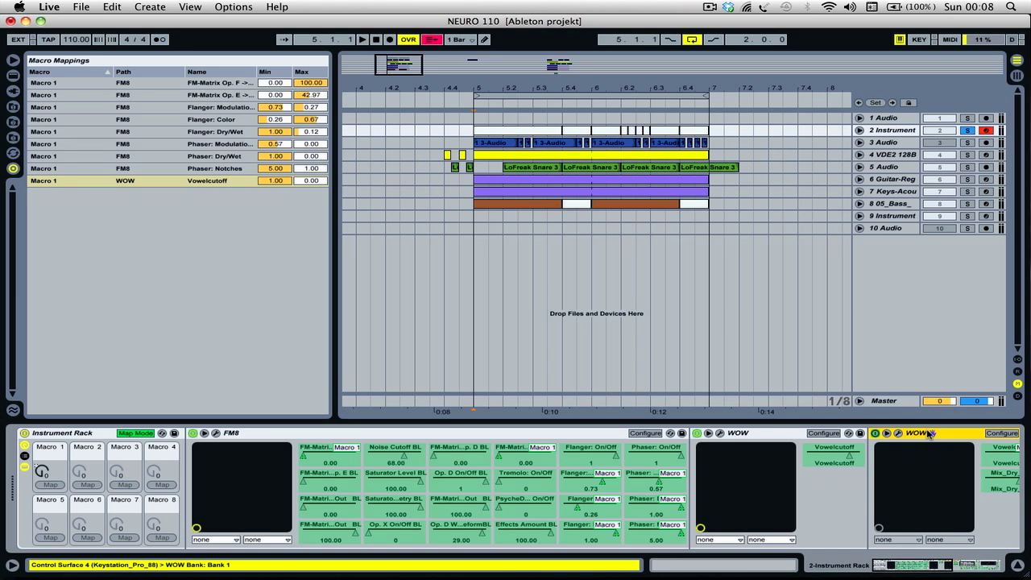
{"action": "key", "text": "Delete"}
{"action": "left_click", "coordinate": [64, 434]}
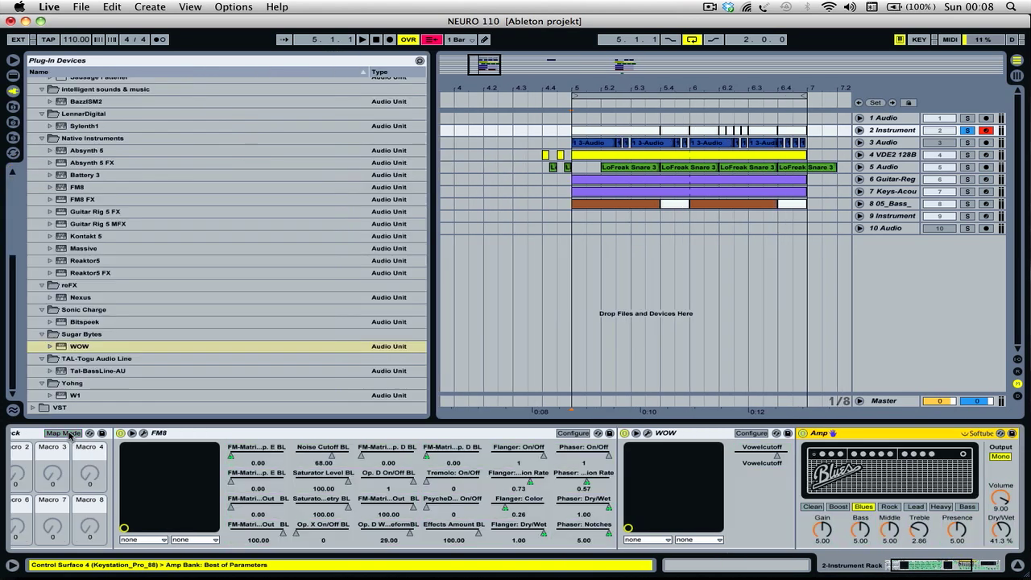
- Examine the Amp and Saturator devices following WOW in the chain, and show the Live Devices audio effects list
{"action": "scroll", "coordinate": [159, 490], "scroll_direction": "right", "scroll_amount": 10}
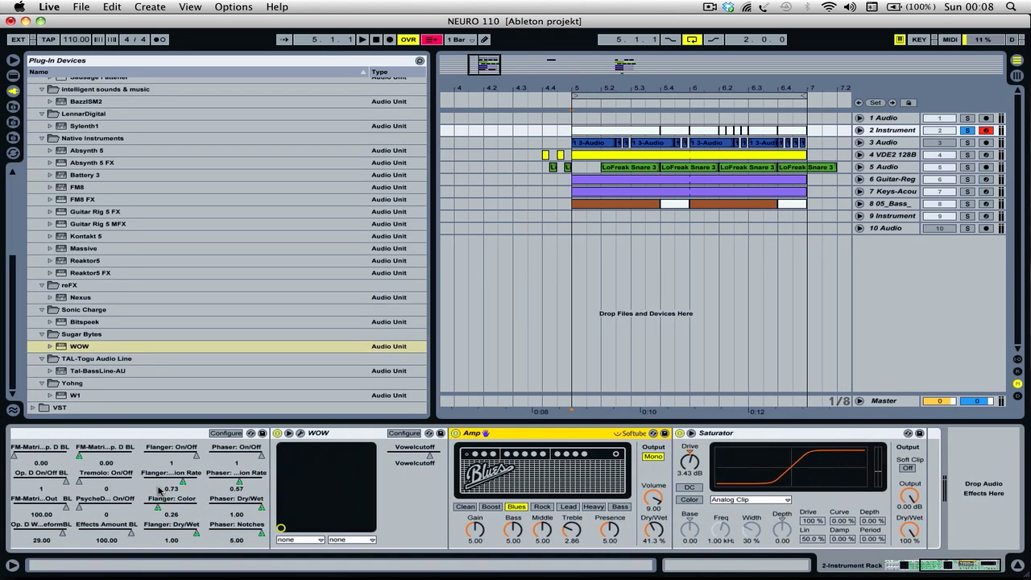
{"action": "scroll", "coordinate": [159, 490], "scroll_direction": "left", "scroll_amount": 10}
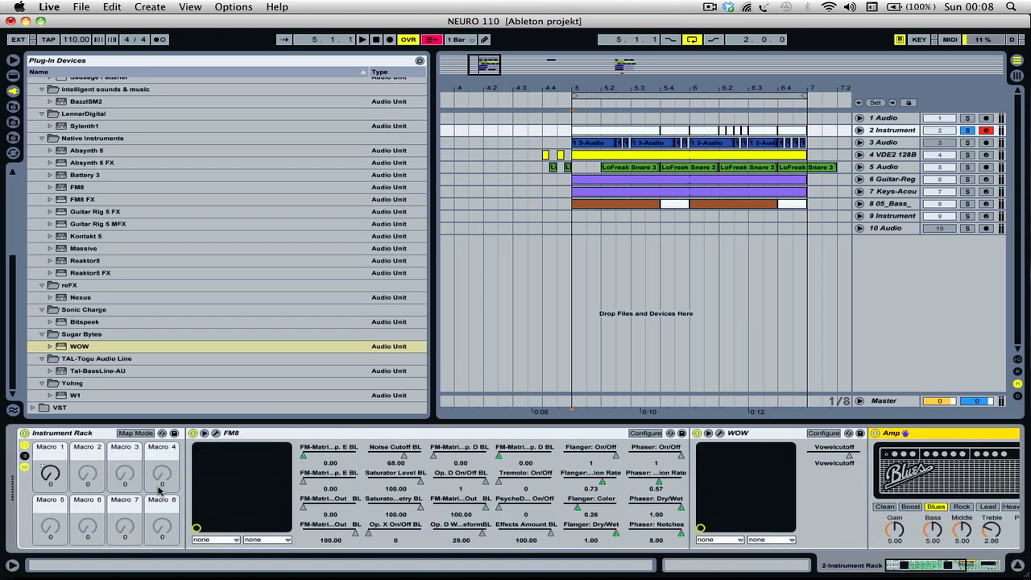
{"action": "scroll", "coordinate": [159, 490], "scroll_direction": "right", "scroll_amount": 10}
{"action": "scroll", "coordinate": [464, 532], "scroll_direction": "left", "scroll_amount": 10}
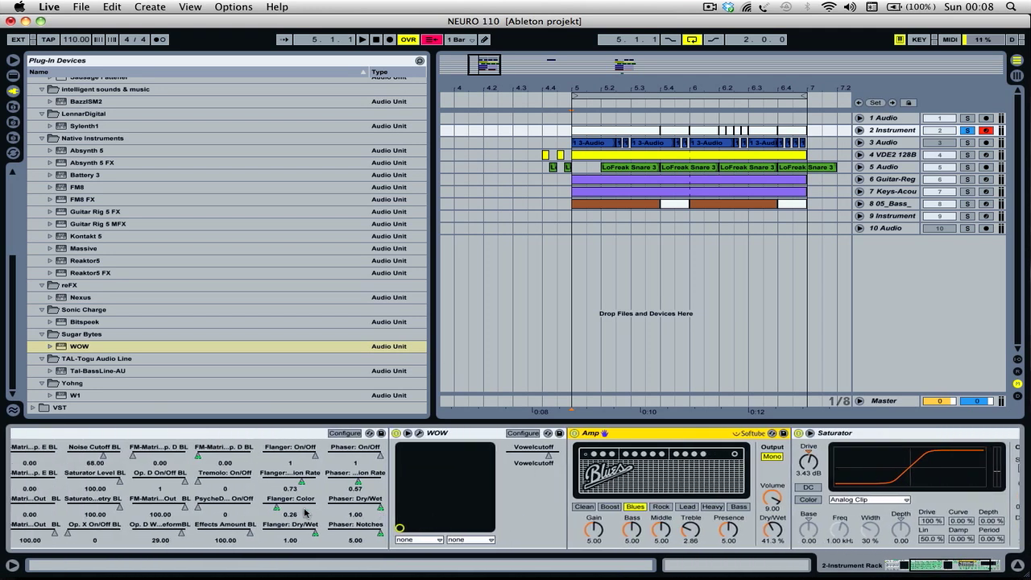
{"action": "scroll", "coordinate": [305, 511], "scroll_direction": "right", "scroll_amount": 10}
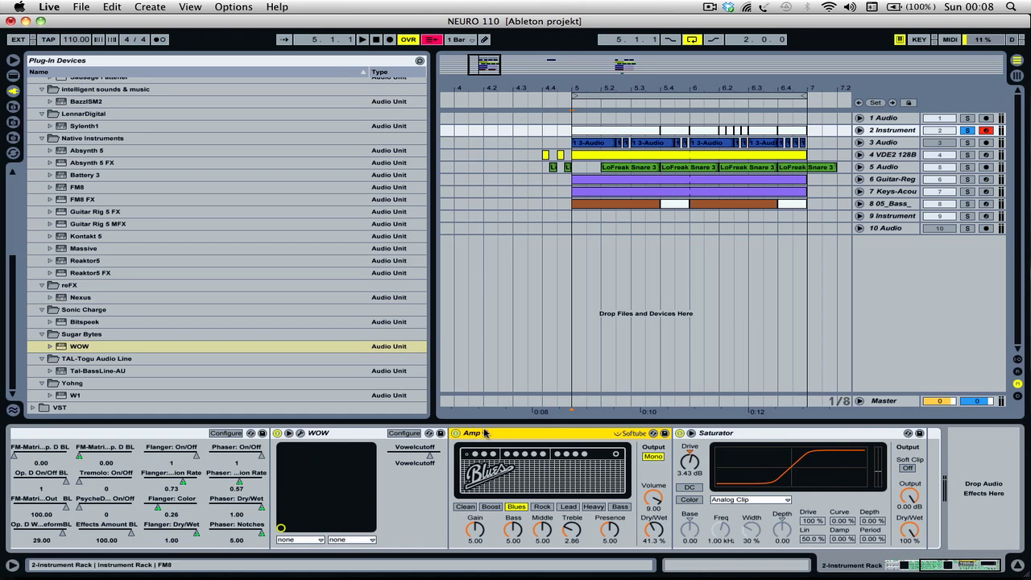
{"action": "left_click", "coordinate": [13, 75]}
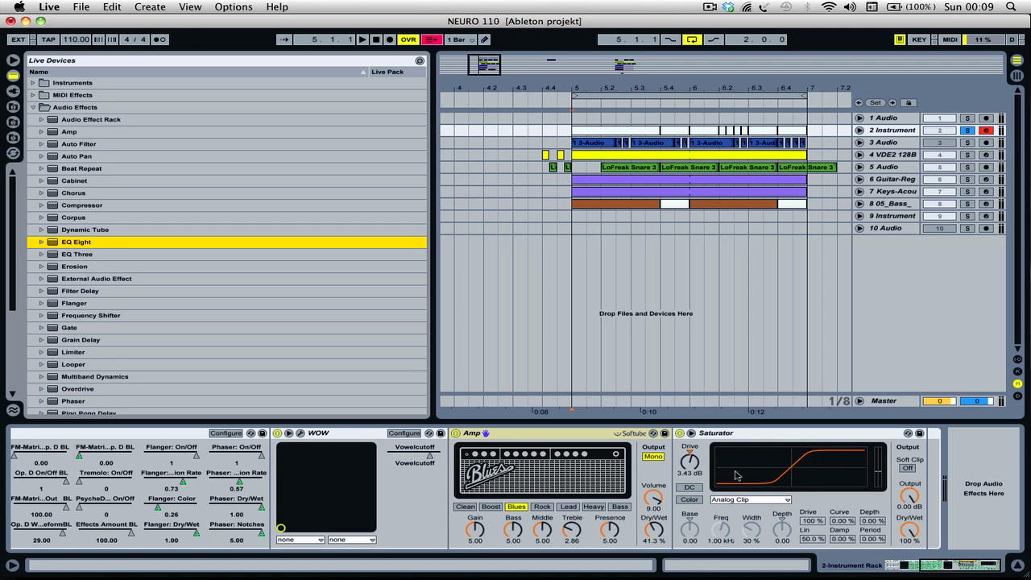
- Restore the overridden arrangement automation and play the loop to hear Macro 1 modulate the sound
{"action": "left_click", "coordinate": [431, 39]}
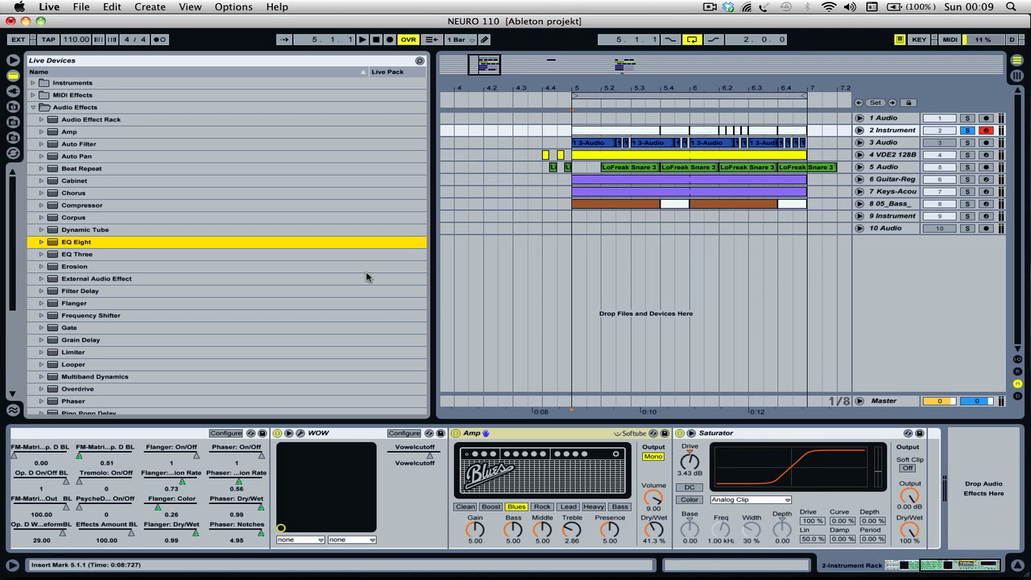
{"action": "scroll", "coordinate": [299, 478], "scroll_direction": "left", "scroll_amount": 6}
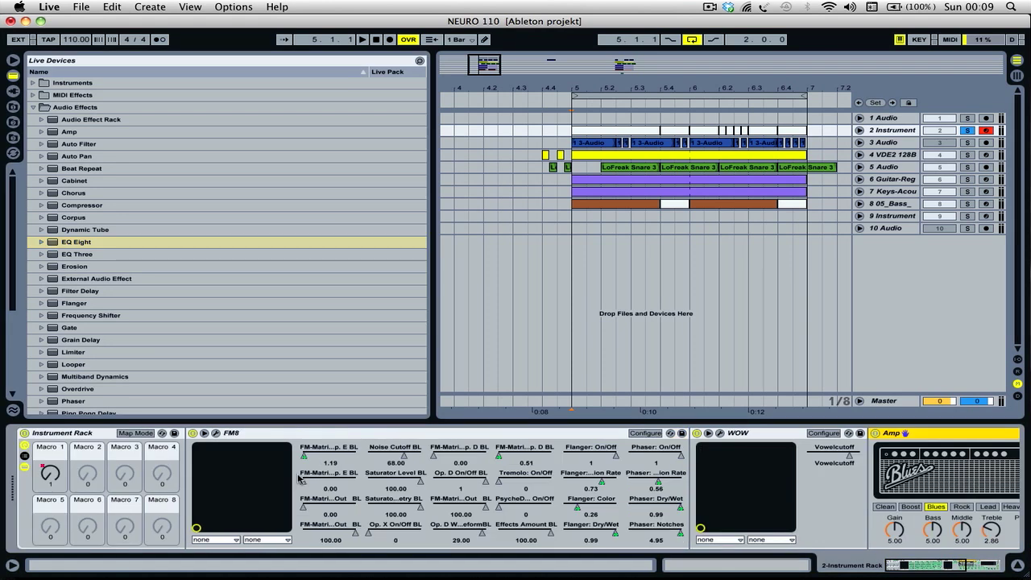
{"action": "key", "text": "space"}
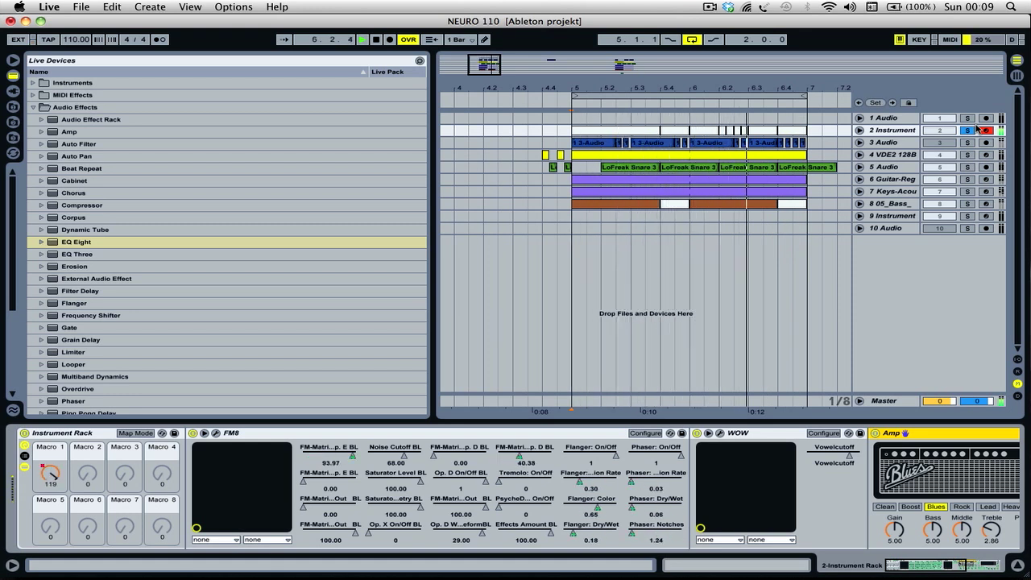
- Unfold the 2 Instrument track's Macro 1 automation, override it by turning Macro 1 to 57, and restore the automation
{"action": "left_click", "coordinate": [861, 131]}
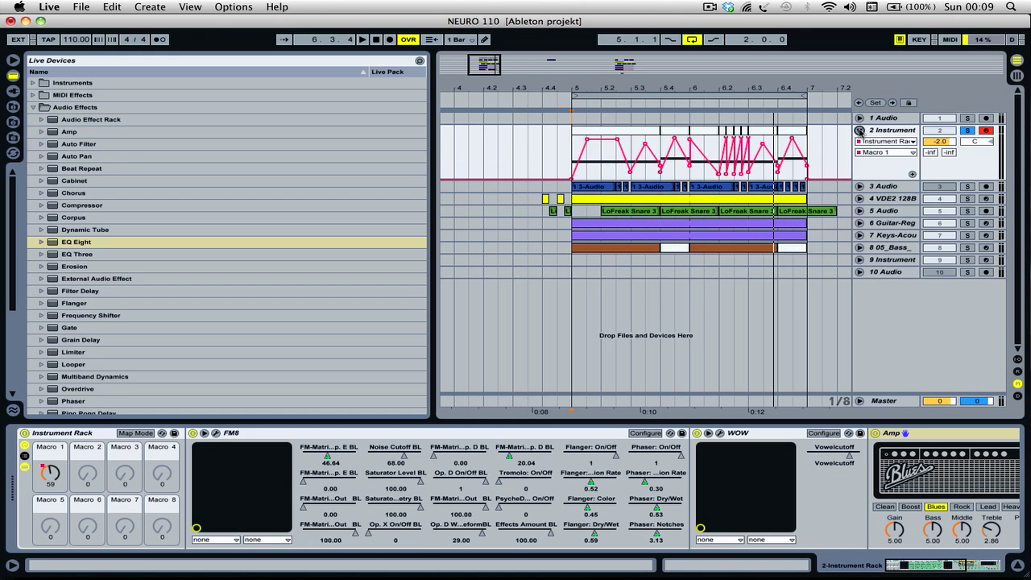
{"action": "mouse_move", "coordinate": [50, 474]}
{"action": "left_mouse_down"}
{"action": "mouse_move", "coordinate": [50, 453]}
{"action": "mouse_move", "coordinate": [58, 475]}
{"action": "left_mouse_up"}
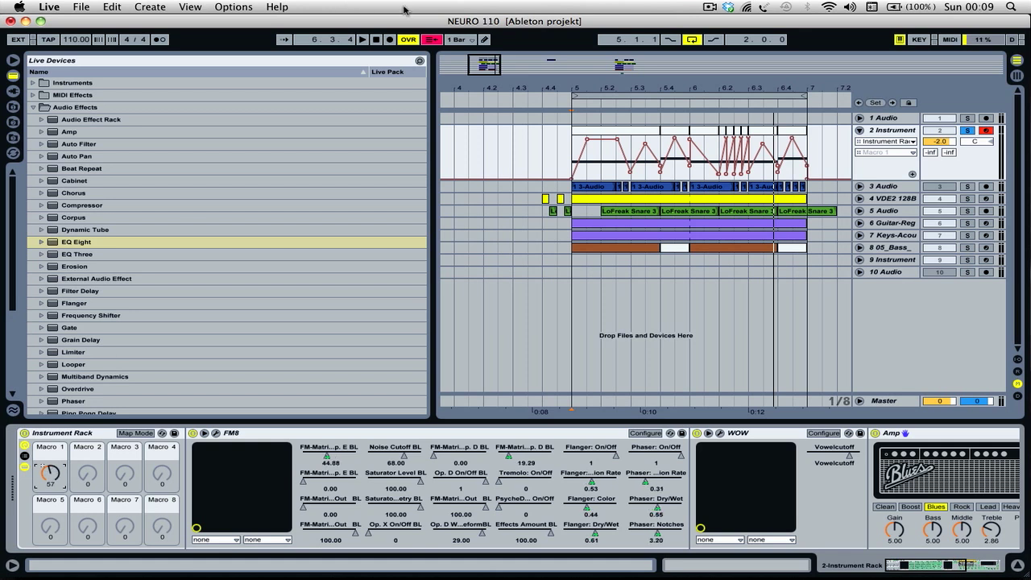
{"action": "left_click", "coordinate": [436, 39]}
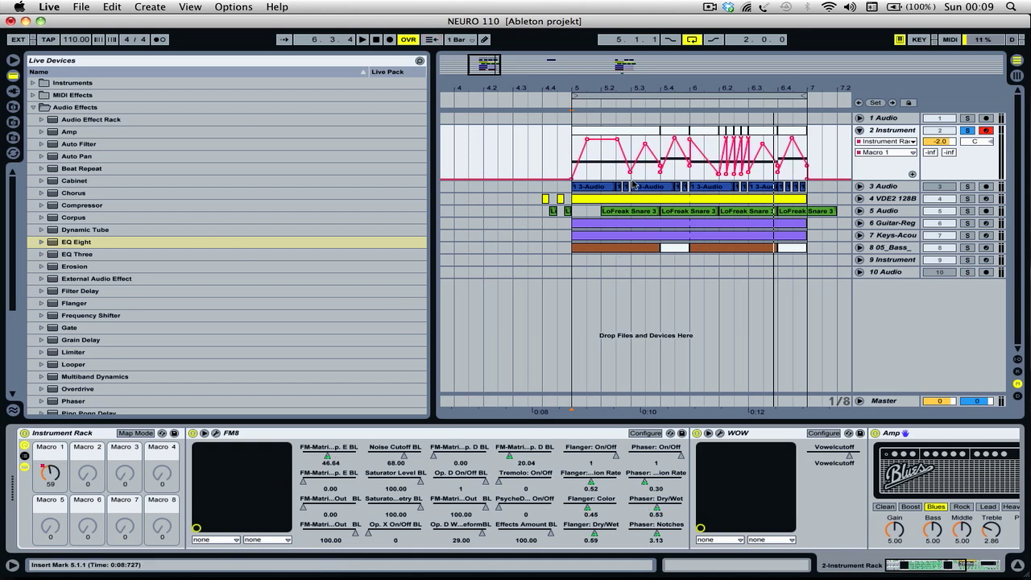
- Copy the first 2 Instrument clip, from 5.1.1 to 5.4.1, with its automation to 8.1.1
{"action": "left_click", "coordinate": [597, 131]}
{"action": "scroll", "coordinate": [597, 131], "scroll_direction": "right", "scroll_amount": 5}
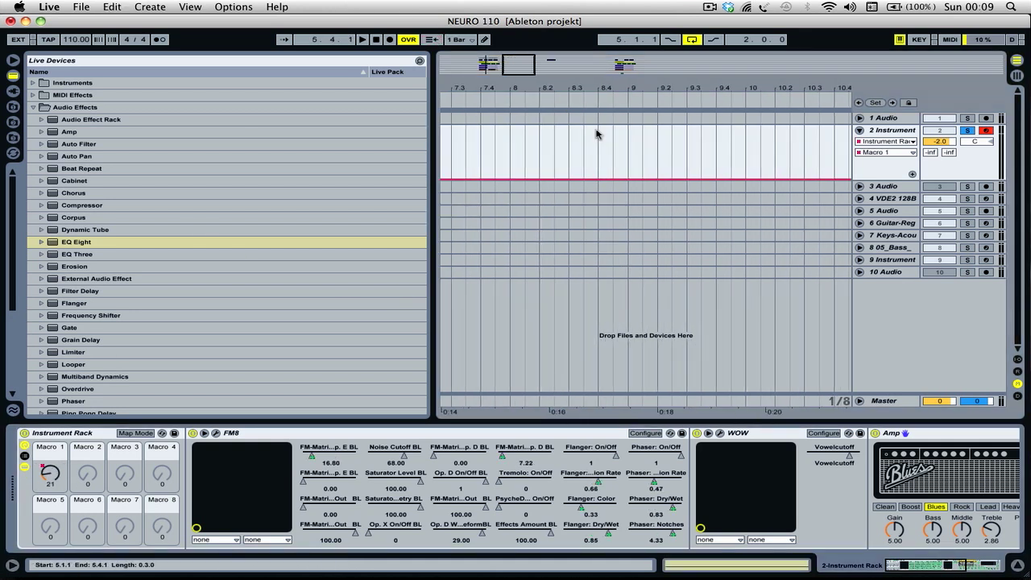
{"action": "left_click", "coordinate": [582, 138]}
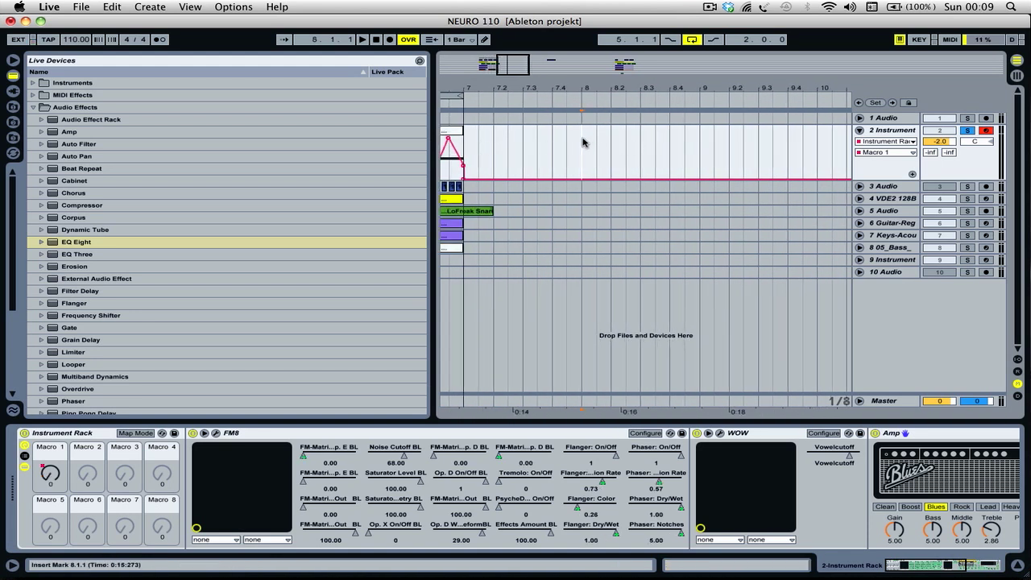
{"action": "key", "text": "ctrl+v"}
- Open the copied clip's notes and delete its Macro 1 automation breakpoints to flatten the envelope
{"action": "left_click", "coordinate": [614, 145]}
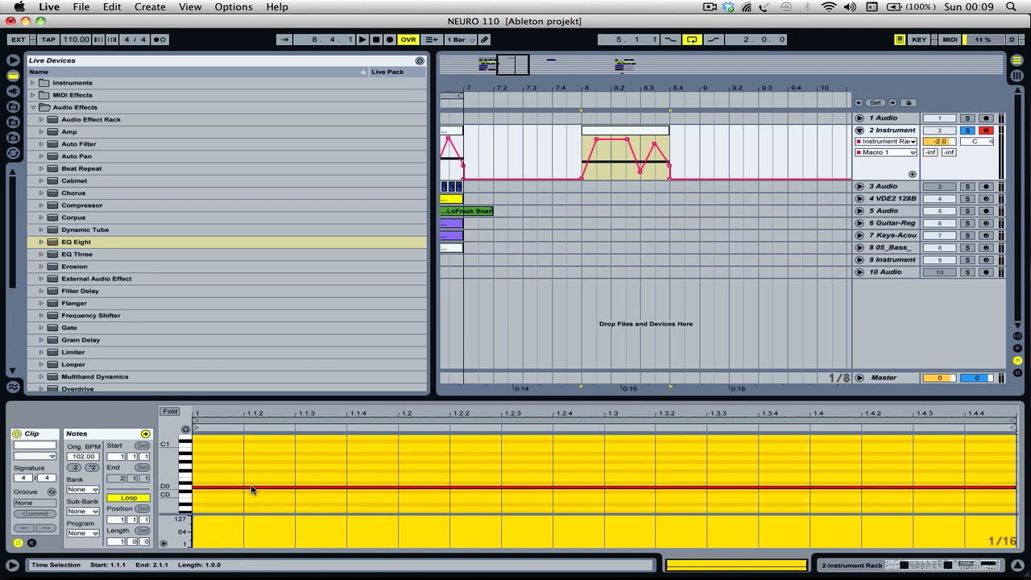
{"action": "left_click", "coordinate": [597, 139]}
{"action": "left_click", "coordinate": [626, 141]}
{"action": "left_click", "coordinate": [639, 171]}
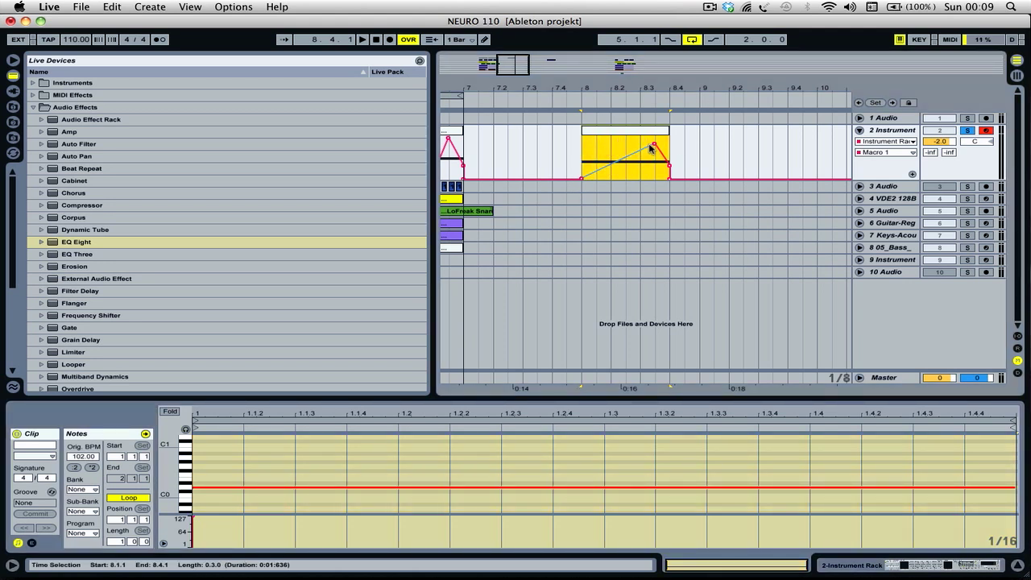
{"action": "left_click", "coordinate": [654, 145]}
{"action": "left_click", "coordinate": [669, 166]}
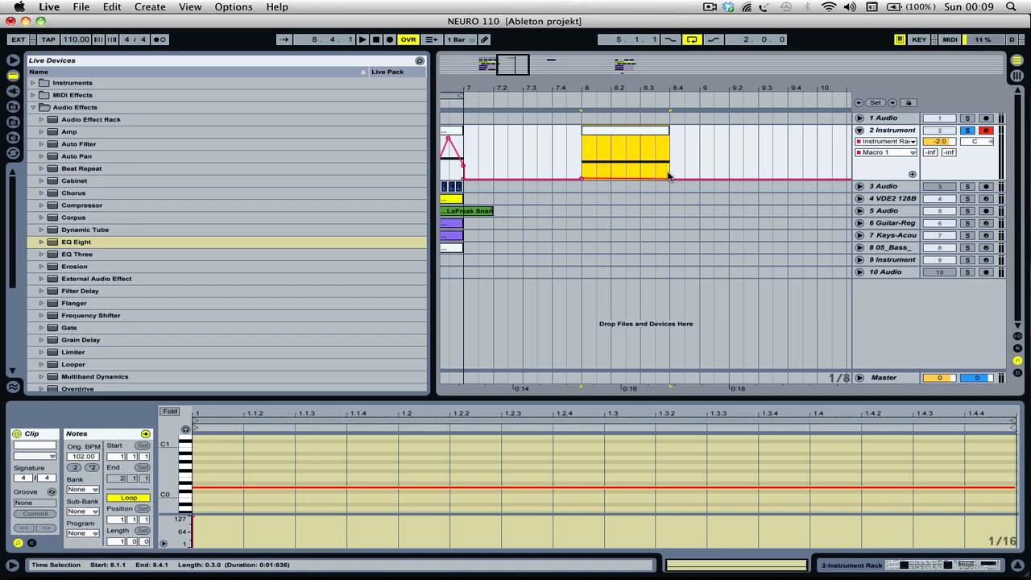
- Shape a Macro 1 automation ramp from 0 to about 65 leading into 8.1.1, play it, and extend the clip to 10.1.1
{"action": "mouse_move", "coordinate": [581, 178]}
{"action": "left_mouse_down"}
{"action": "mouse_move", "coordinate": [582, 157]}
{"action": "mouse_move", "coordinate": [559, 178]}
{"action": "left_mouse_up"}
{"action": "left_click", "coordinate": [582, 171]}
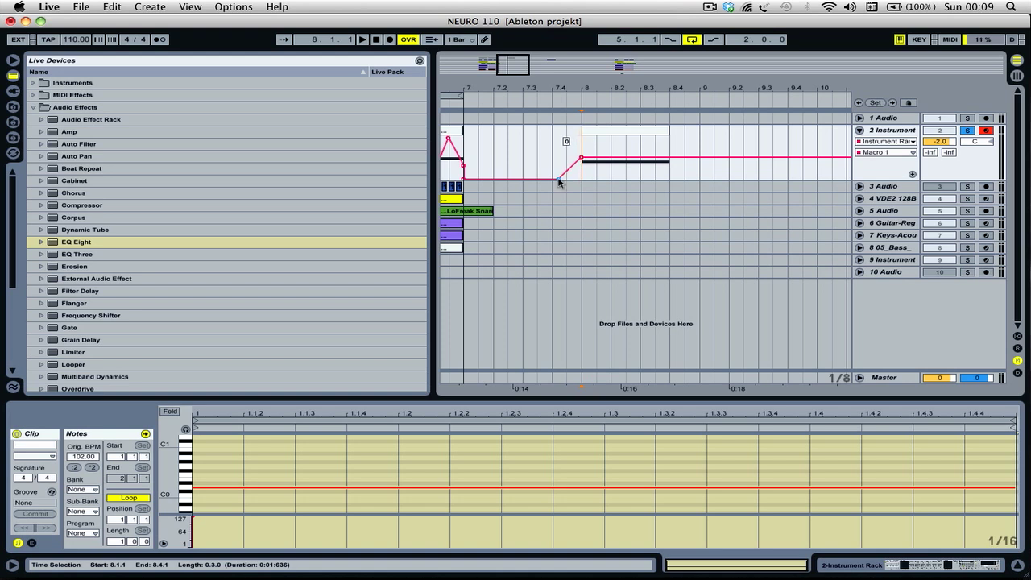
{"action": "key", "text": "space"}
{"action": "key", "text": "space"}
{"action": "left_click_drag", "start_coordinate": [666, 131], "coordinate": [814, 143]}
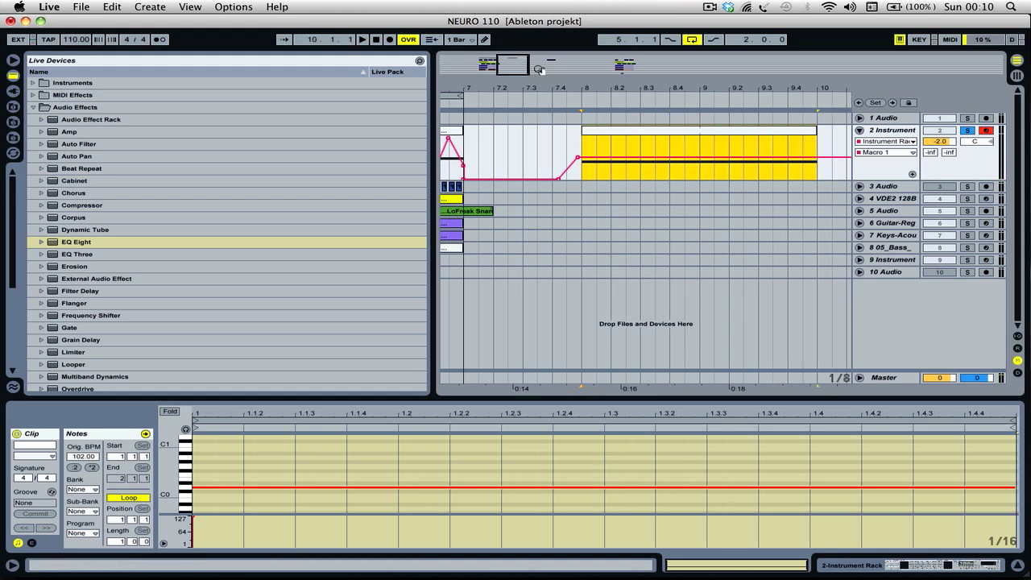
- Reshape the Macro 1 envelope at 8.1.1 to dip near minimum and rise to near maximum within the first beat, and audition it
{"action": "left_click_drag", "start_coordinate": [517, 58], "coordinate": [519, 74]}
{"action": "left_click", "coordinate": [549, 159]}
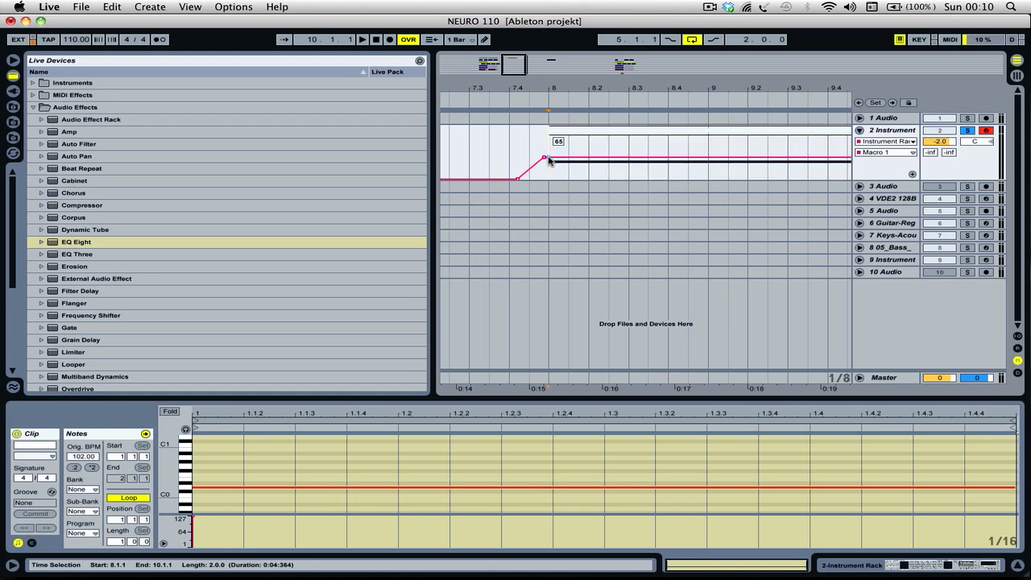
{"action": "left_click_drag", "start_coordinate": [586, 158], "coordinate": [547, 168]}
{"action": "left_click", "coordinate": [547, 147]}
{"action": "key", "text": "space"}
- Duplicate the 8.1.1 to 8.2.1 section of the clip with its Macro 1 sweep onto the second beat and play it from 8.1.1
{"action": "key", "text": "space"}
{"action": "key", "text": "space"}
{"action": "key", "text": "space"}
{"action": "key", "text": "space"}
{"action": "left_click_drag", "start_coordinate": [587, 139], "coordinate": [551, 163]}
{"action": "key", "text": "space"}
{"action": "key", "text": "space"}
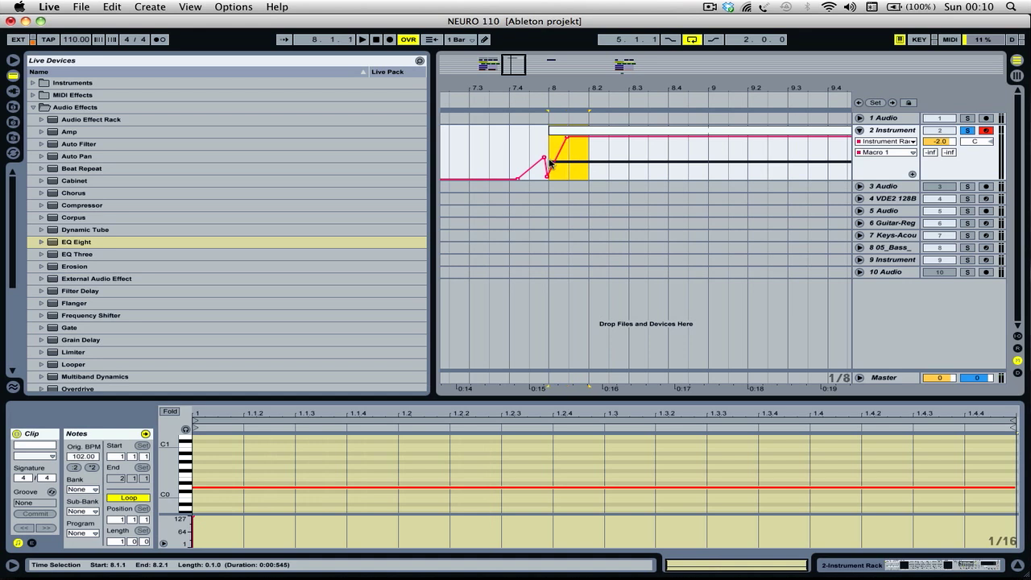
{"action": "key", "text": "super+d"}
{"action": "left_click", "coordinate": [549, 158]}
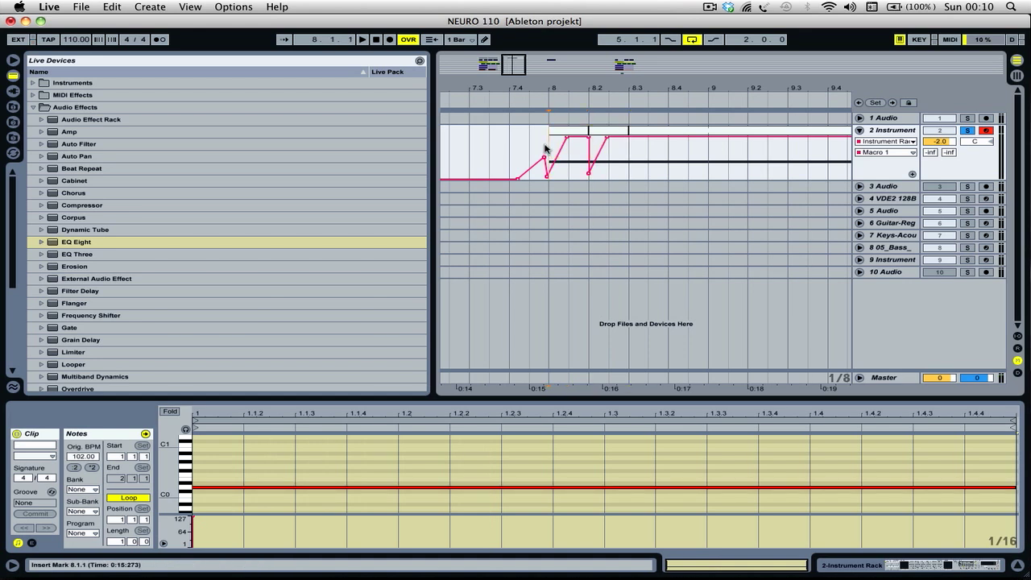
{"action": "key", "text": "space"}
- Copy the first half of the second-beat clip with its Macro 1 rise and paste it at 8.3.1
{"action": "mouse_move", "coordinate": [610, 166]}
{"action": "left_mouse_down"}
{"action": "mouse_move", "coordinate": [622, 168]}
{"action": "mouse_move", "coordinate": [606, 155]}
{"action": "left_mouse_up"}
{"action": "key", "text": "space"}
{"action": "key", "text": "super+c"}
{"action": "left_click", "coordinate": [628, 155]}
{"action": "key", "text": "super+v"}
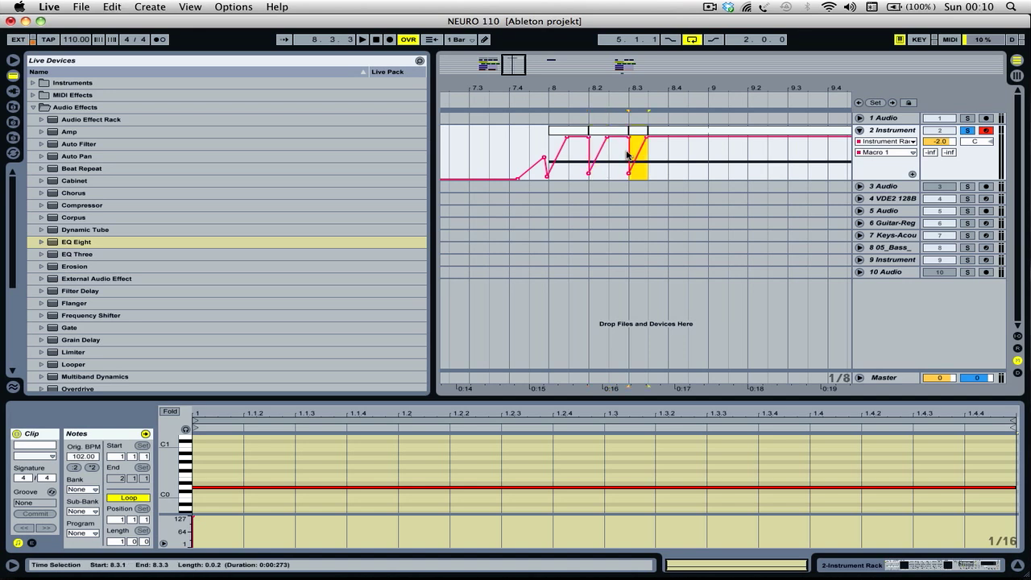
- Shorten the pasted clip at 8.3.1 to end at 8.3.2 and duplicate it three times to fill the third beat
{"action": "left_click_drag", "start_coordinate": [518, 64], "coordinate": [518, 74]}
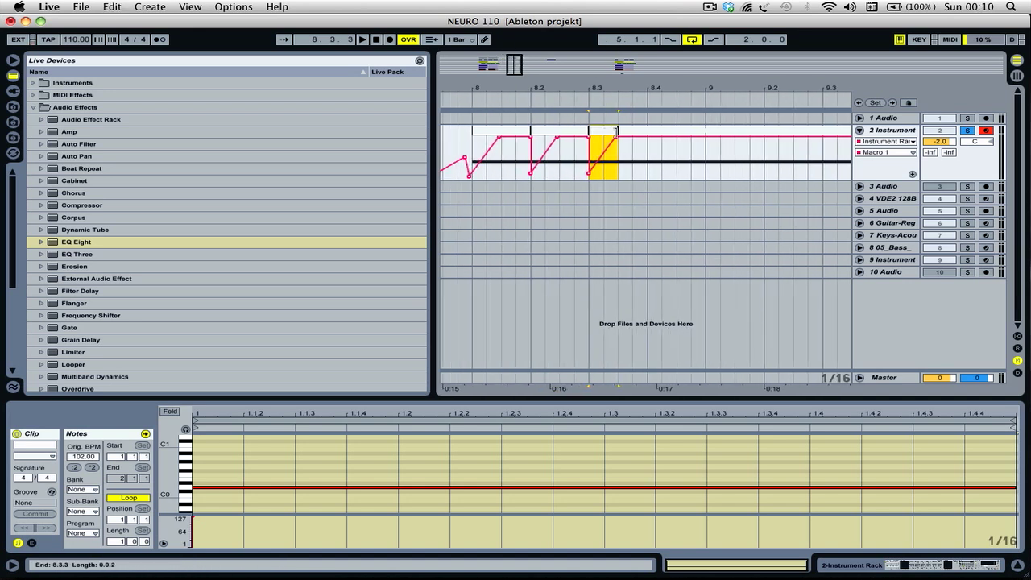
{"action": "left_click_drag", "start_coordinate": [616, 137], "coordinate": [603, 129]}
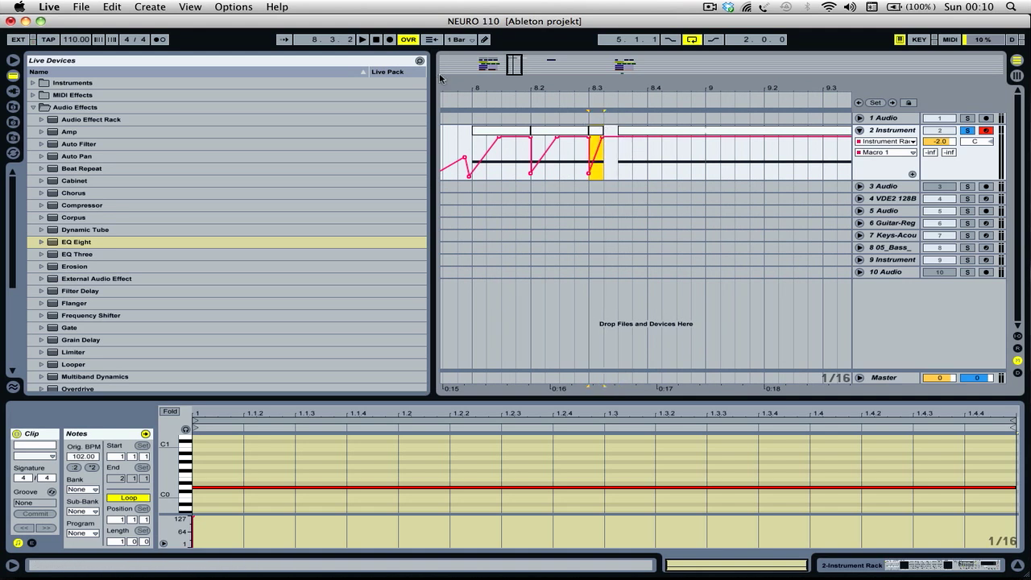
{"action": "key", "text": "super+d"}
{"action": "key", "text": "super+d"}
{"action": "key", "text": "super+d"}
- Copy the first clip, from 8.1.1 to 8.2.1, with its automation to 8.4.1
{"action": "left_click", "coordinate": [487, 129]}
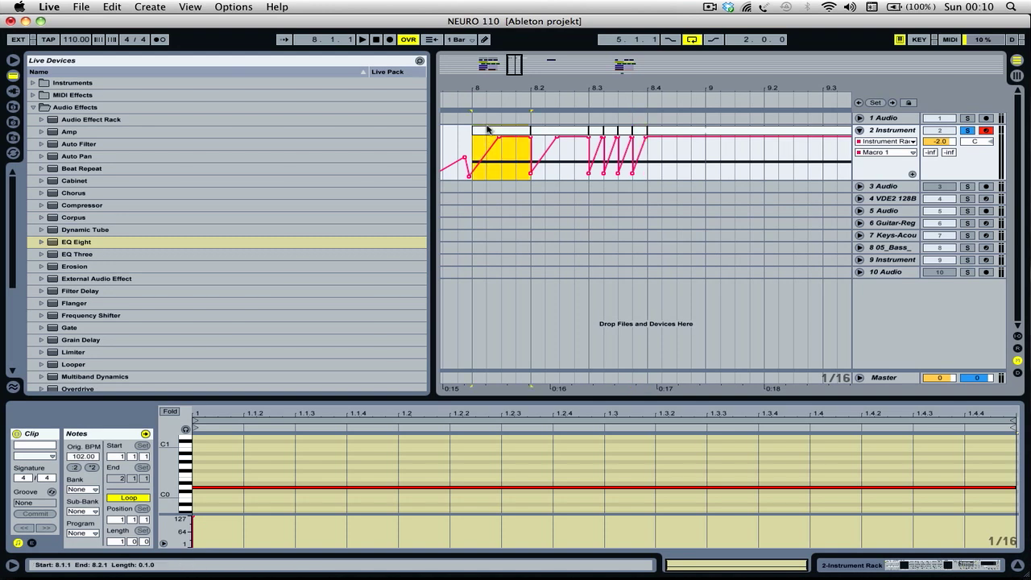
{"action": "left_click", "coordinate": [642, 177]}
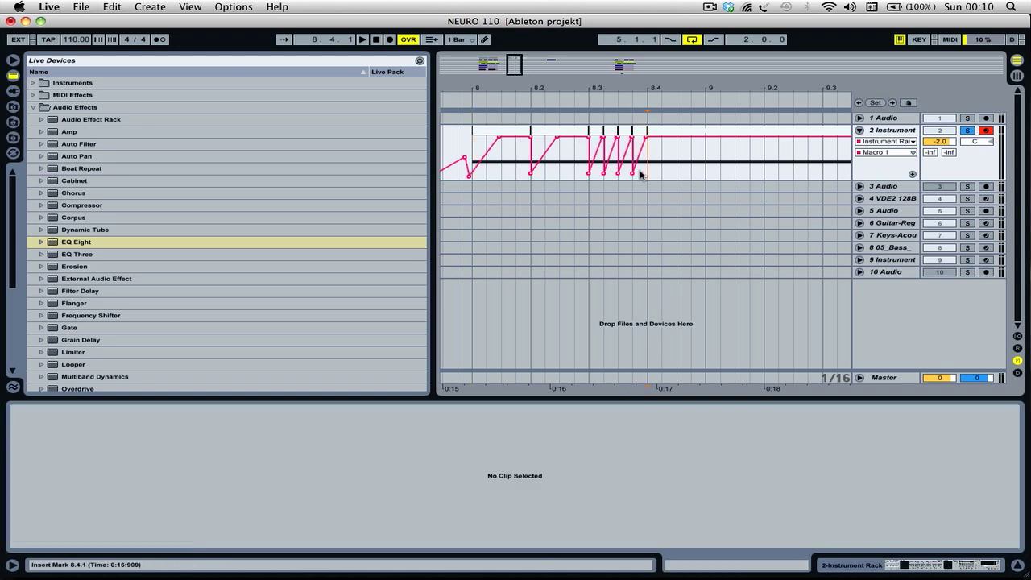
{"action": "key", "text": "super+v"}
{"action": "left_click_drag", "start_coordinate": [514, 63], "coordinate": [516, 52]}
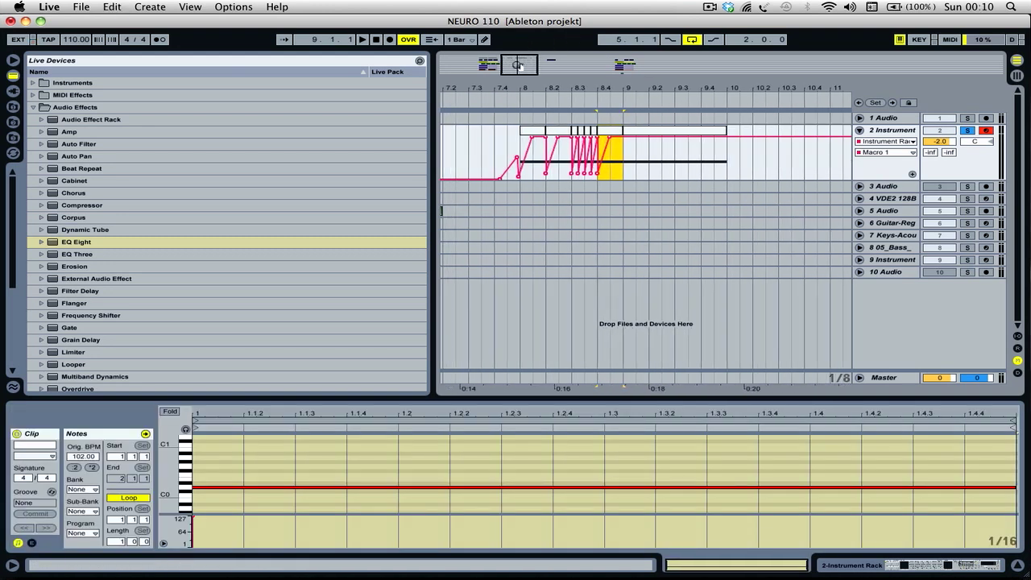
- Duplicate the one-bar clip pattern from 8.1.1 to 9.1.1, with its automation, into bar 9 during playback
{"action": "left_click_drag", "start_coordinate": [520, 140], "coordinate": [623, 141]}
{"action": "key", "text": "space"}
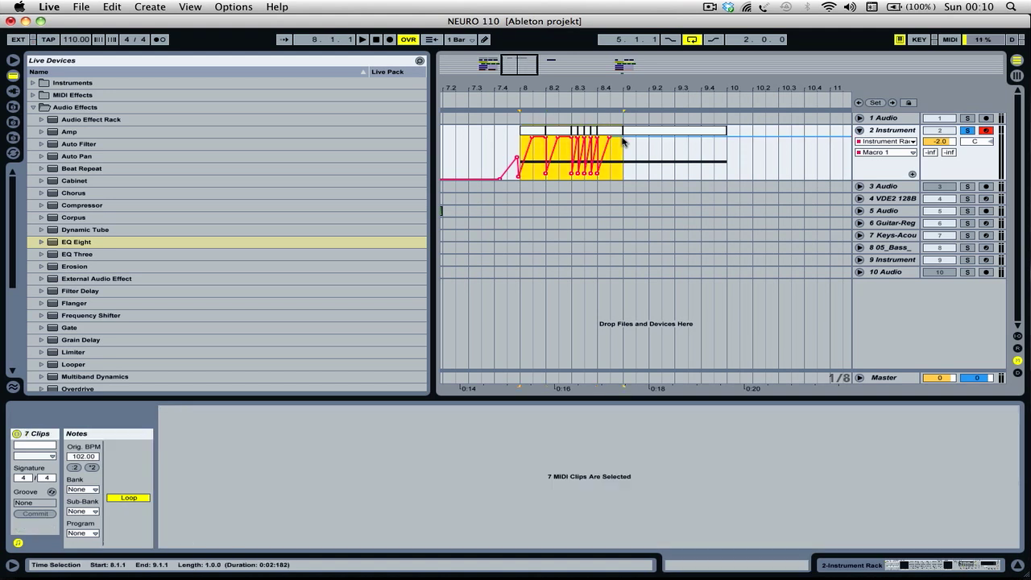
{"action": "key", "text": "super+d"}
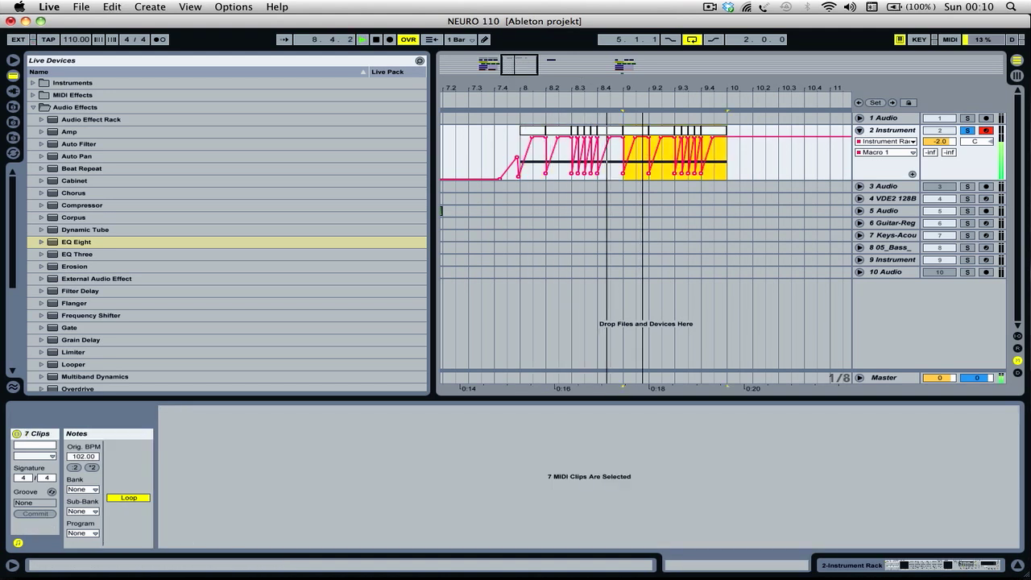
- Move the two-bar arrangement loop to start at 8.1.1 so it covers the new clips
{"action": "left_click_drag", "start_coordinate": [505, 72], "coordinate": [503, 61]}
{"action": "left_click_drag", "start_coordinate": [463, 98], "coordinate": [651, 102]}
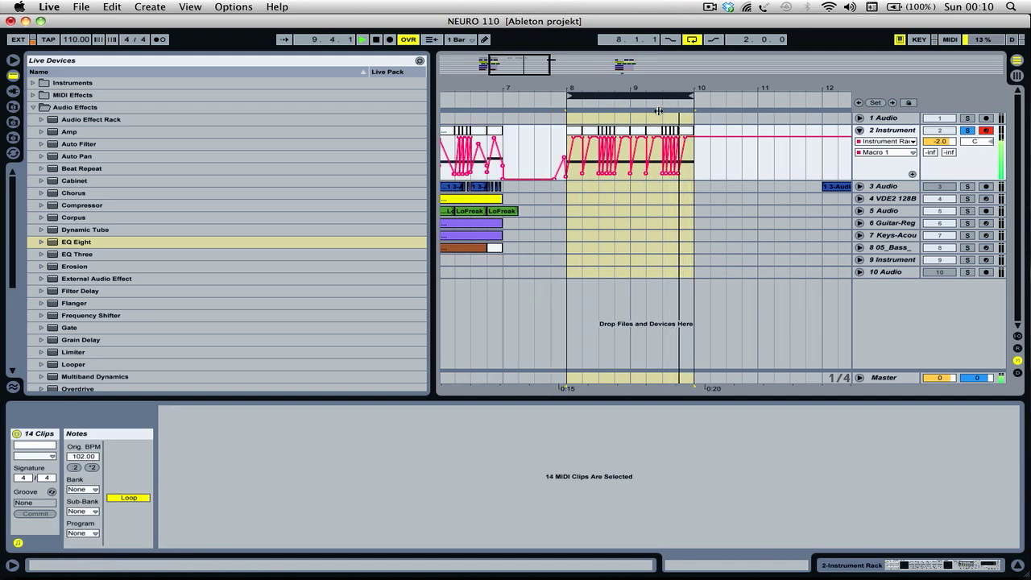
{"action": "scroll", "coordinate": [532, 202], "scroll_direction": "left", "scroll_amount": 5}
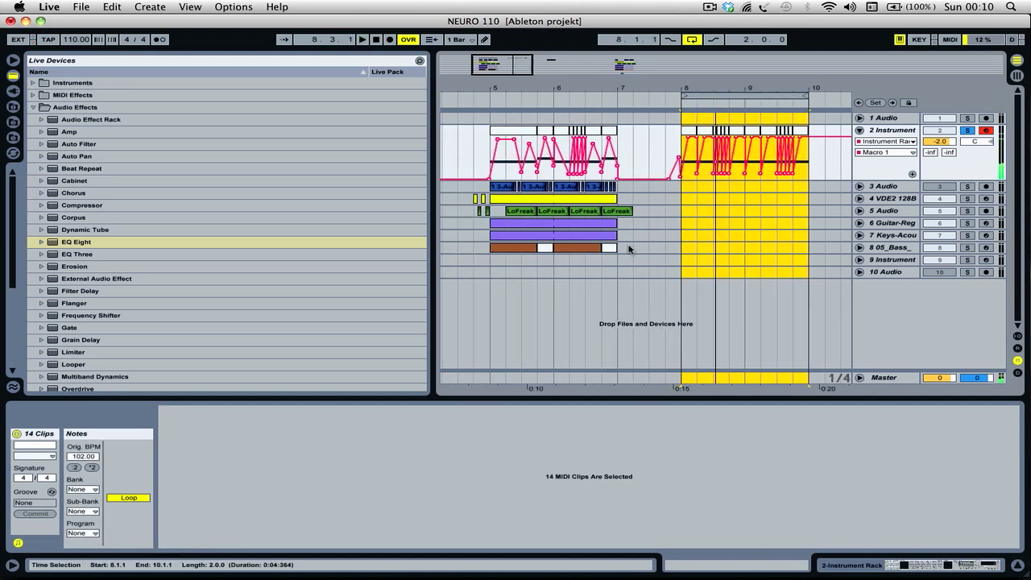
- Copy the 4 VDE2 128B and 5 Audio drum clips from bars 5–6 to 8.1.1, unsolo 2 Instrument, and play the mix
{"action": "left_click_drag", "start_coordinate": [618, 202], "coordinate": [492, 213]}
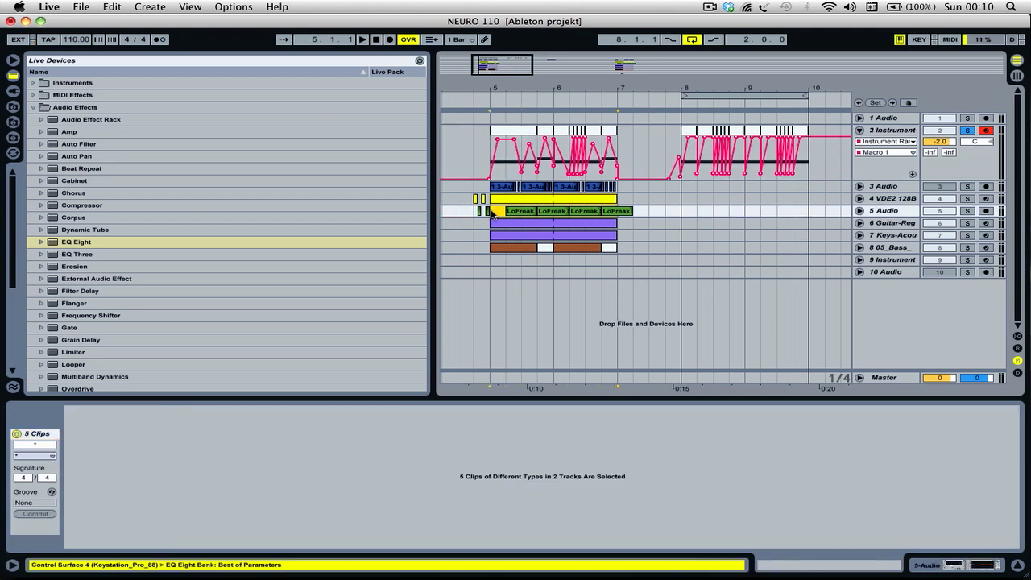
{"action": "left_click", "coordinate": [684, 200]}
{"action": "key", "text": "super+v"}
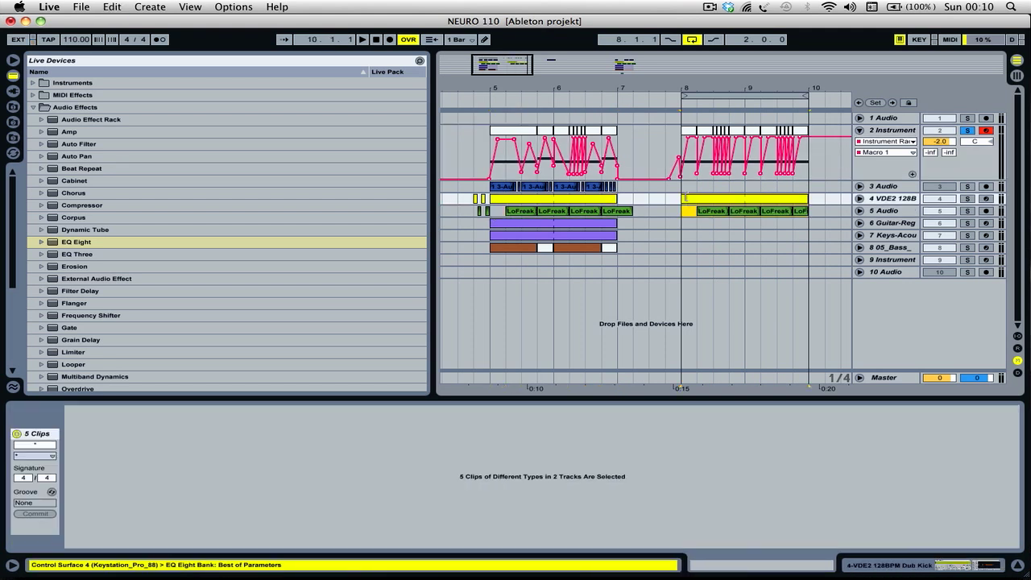
{"action": "left_click", "coordinate": [968, 131]}
{"action": "key", "text": "space"}
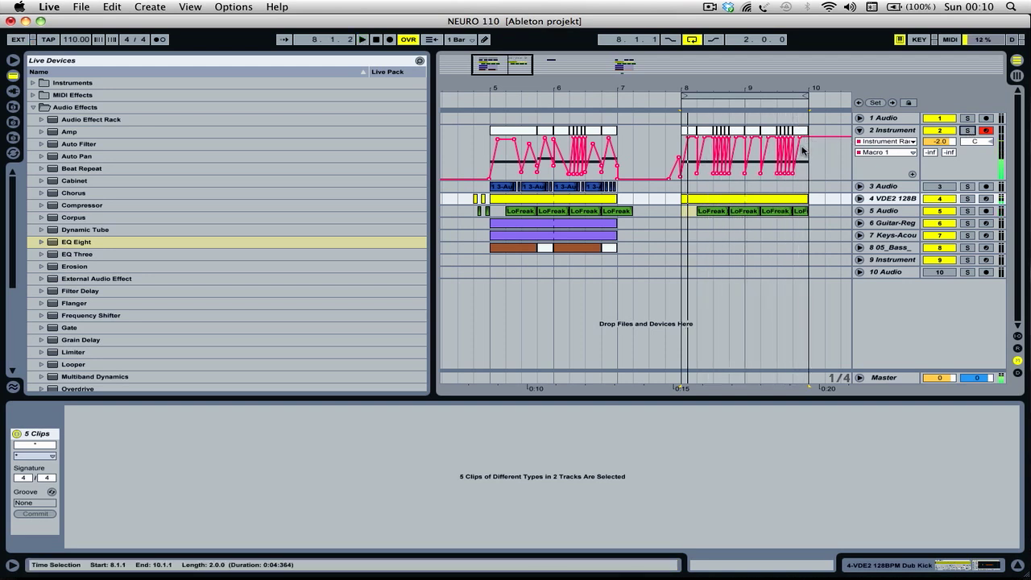
- Copy the first 8 05_Bass_ clip from 5.1.1 to 8.1.1, extend it to 10.1.1, and play the loop
{"action": "left_click", "coordinate": [570, 232]}
{"action": "left_click", "coordinate": [492, 251]}
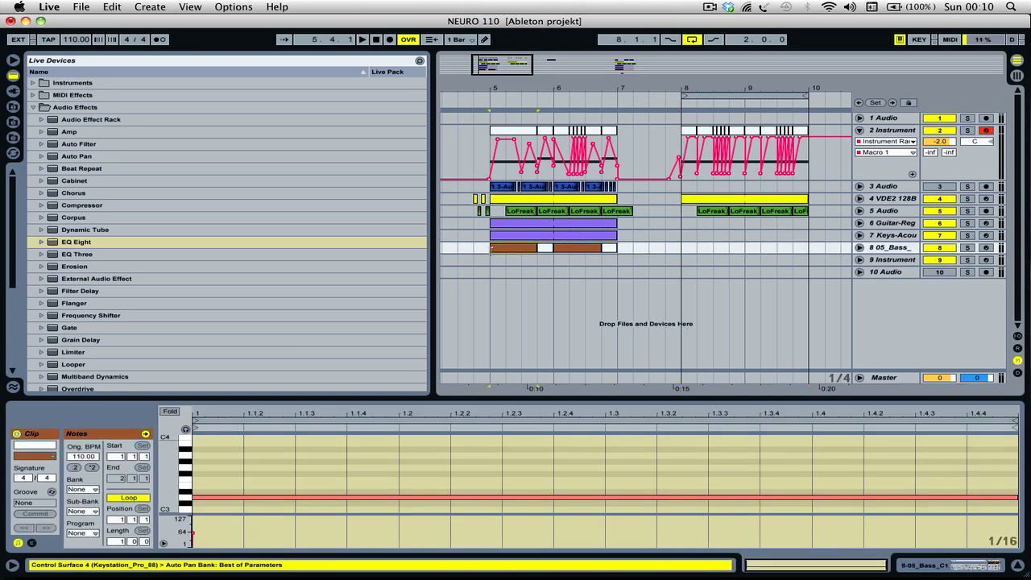
{"action": "left_click", "coordinate": [687, 250]}
{"action": "key", "text": "super+v"}
{"action": "left_click_drag", "start_coordinate": [736, 245], "coordinate": [804, 247]}
{"action": "key", "text": "space"}
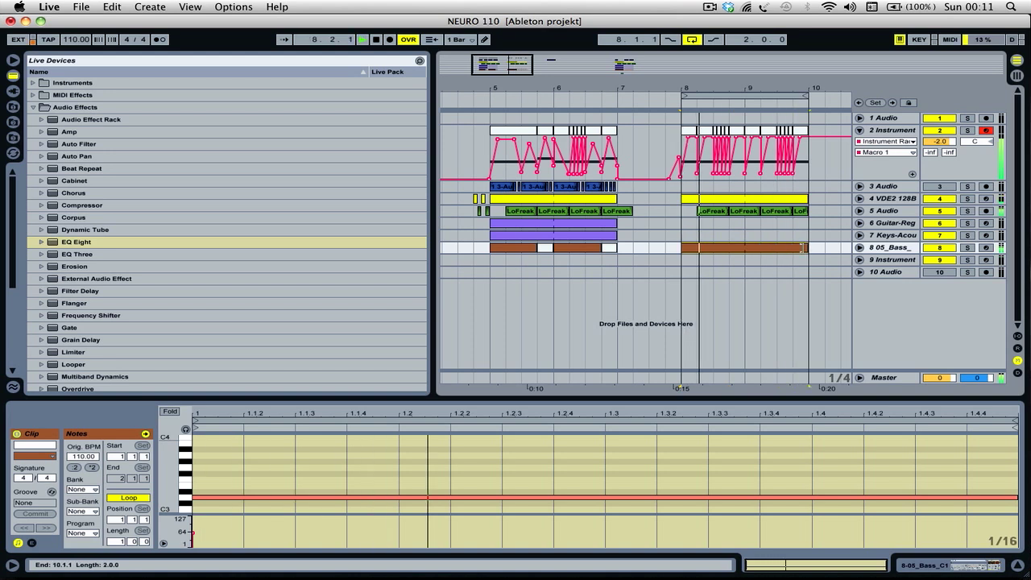